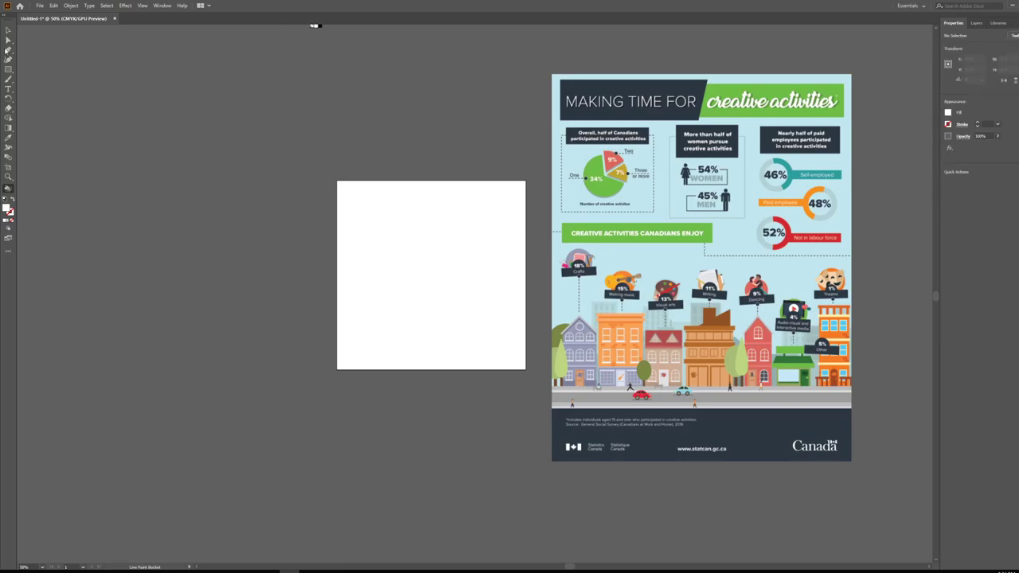
# - Select the sample infographic image on the artboard with the Selection tool
pyautogui.press('v')
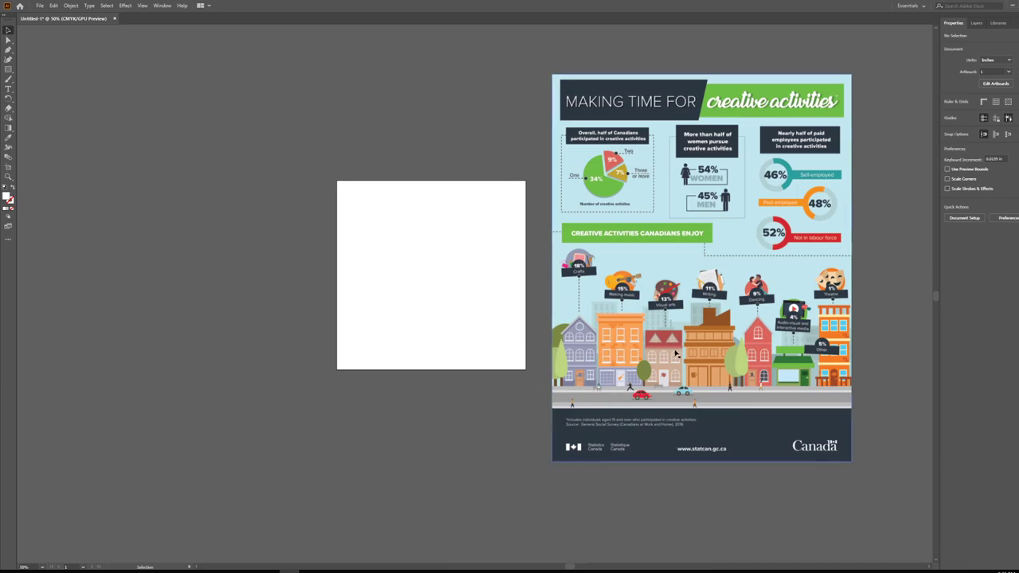
pyautogui.click(678, 316)
# - Delete the infographic and bring the blank artboard to the centre of the view
pyautogui.press('Delete')
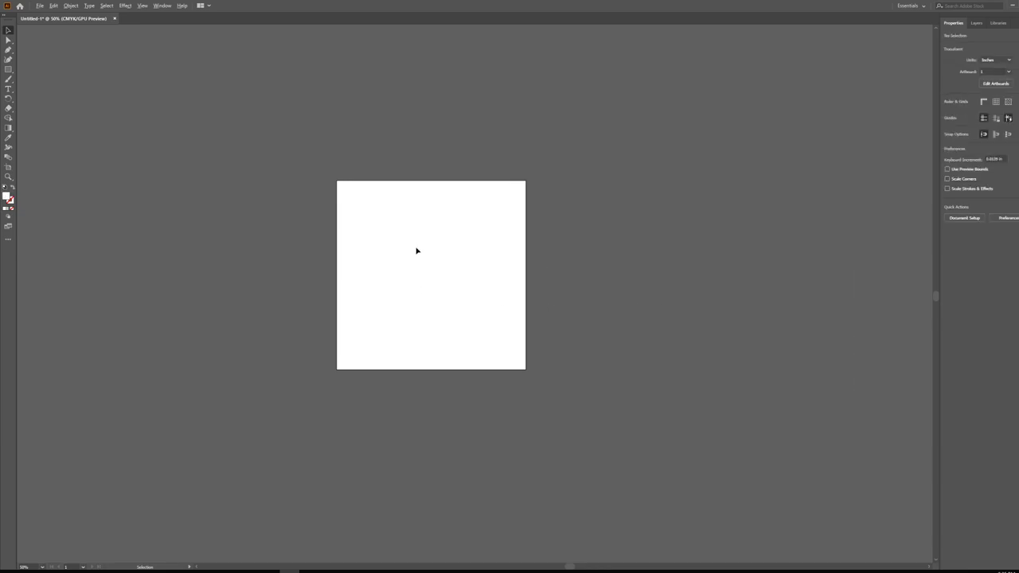
pyautogui.scroll(2, 480, 266)
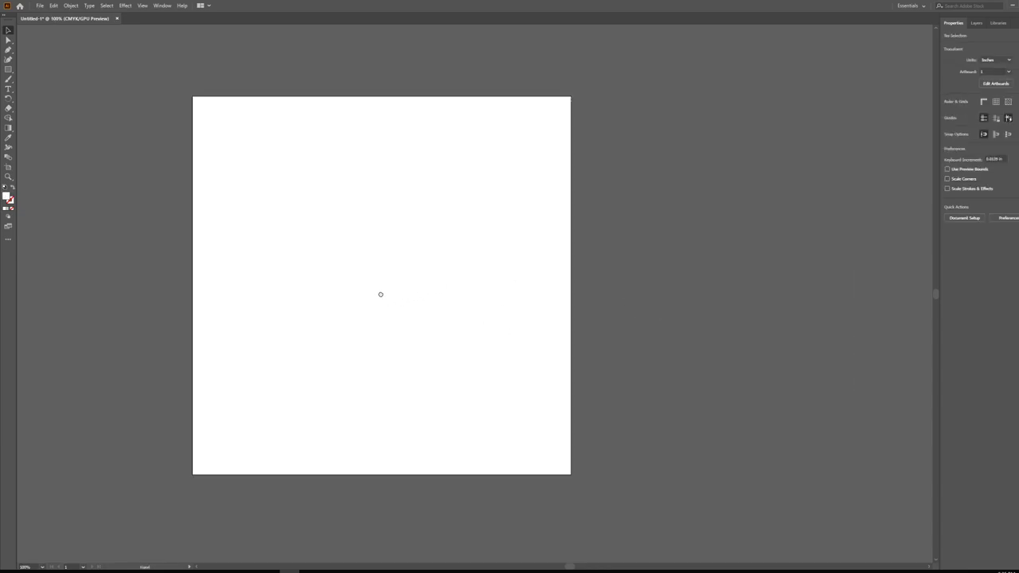
pyautogui.moveTo(390, 289); pyautogui.dragTo(440, 262)
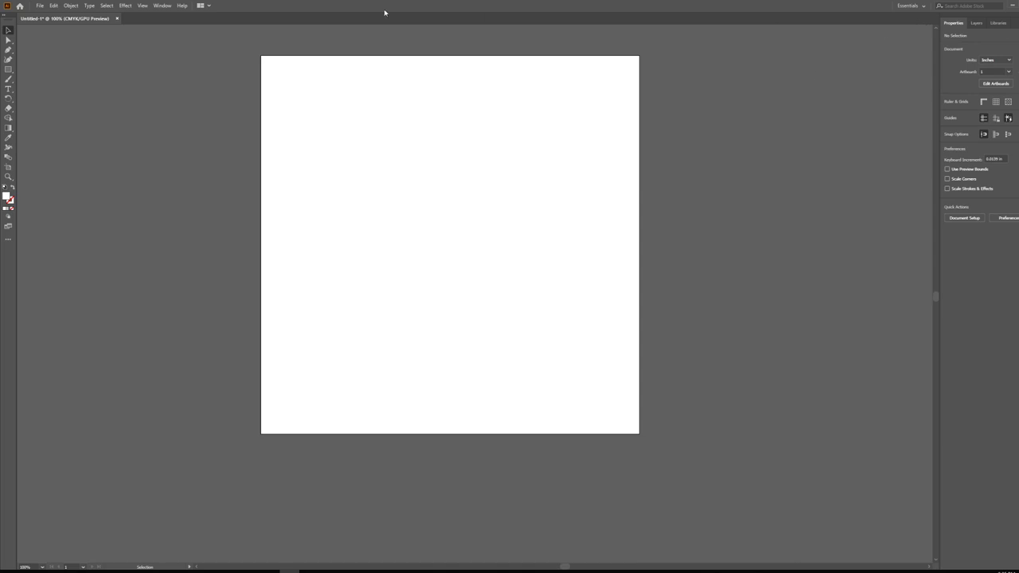
# - Switch the interface to the Painting workspace
pyautogui.click(157, 7)
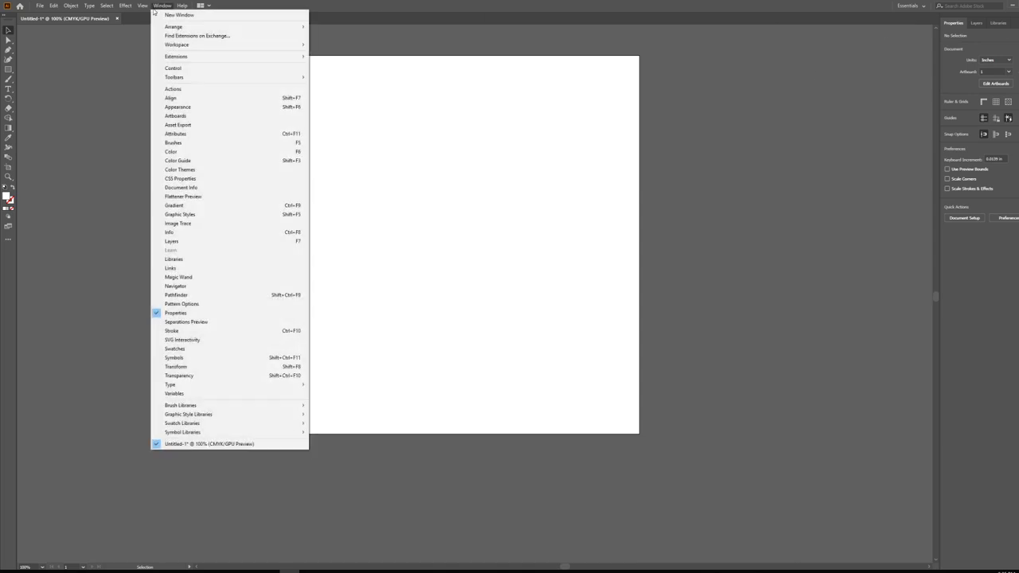
pyautogui.moveTo(229, 45)
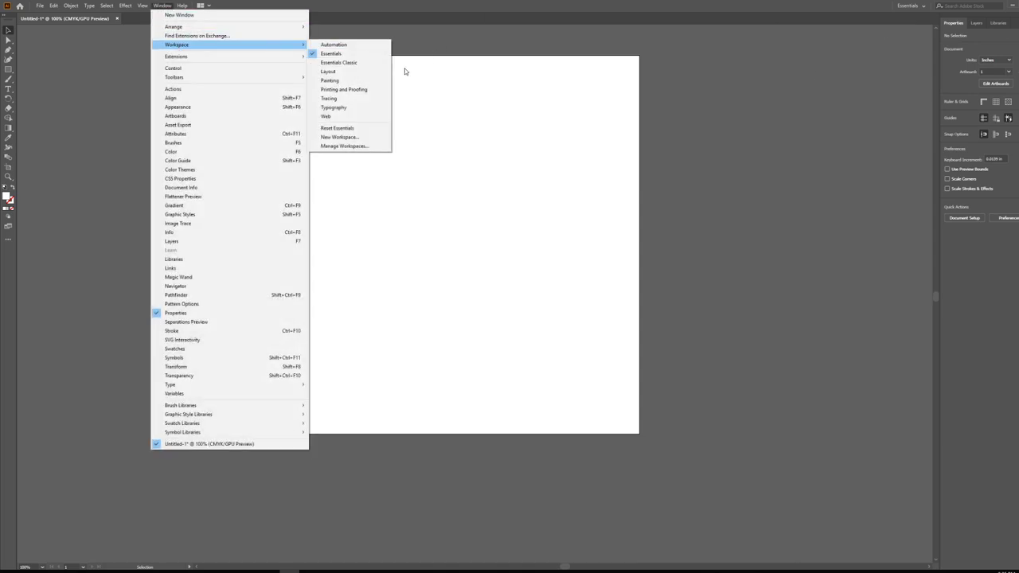
pyautogui.click(355, 82)
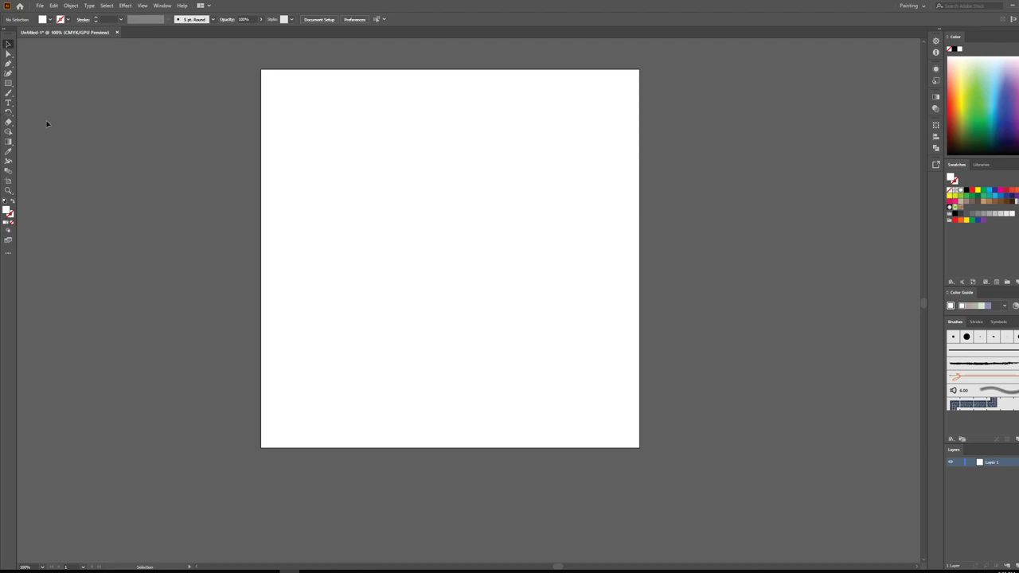
# - Draw a large brown rectangle with no stroke and centre it on the artboard
pyautogui.click(8, 84)
pyautogui.click(66, 19)
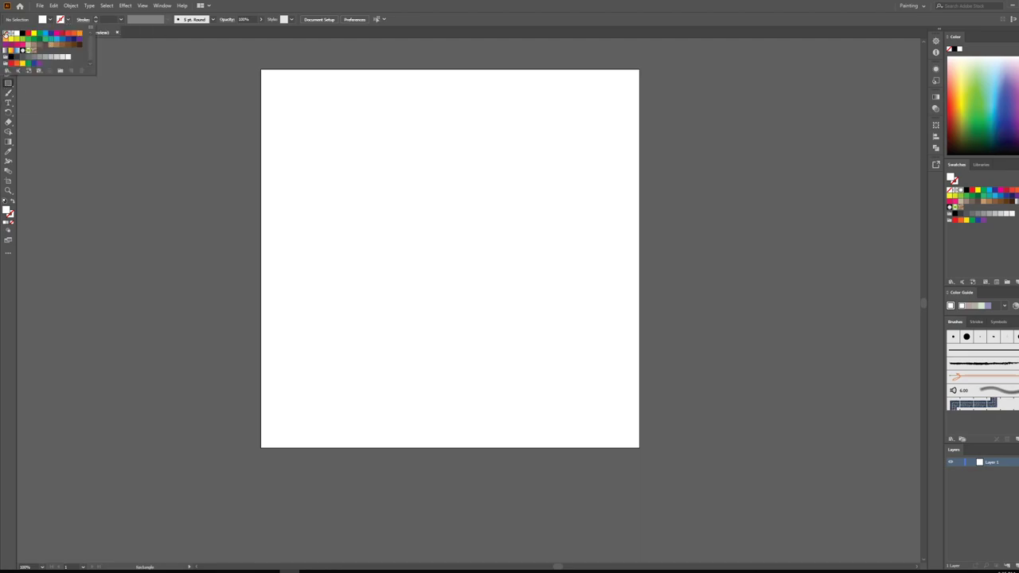
pyautogui.click(135, 74)
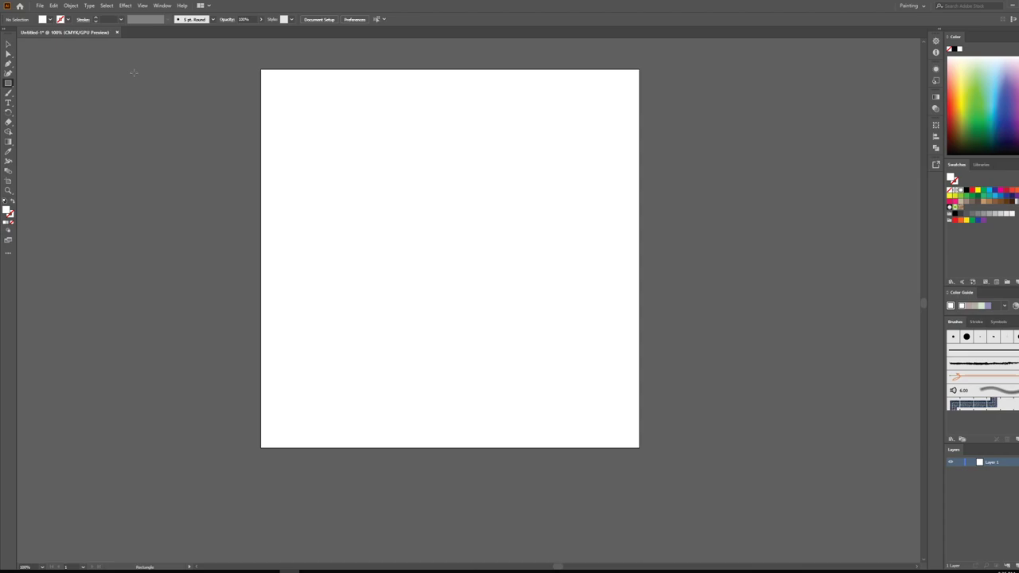
pyautogui.click(48, 18)
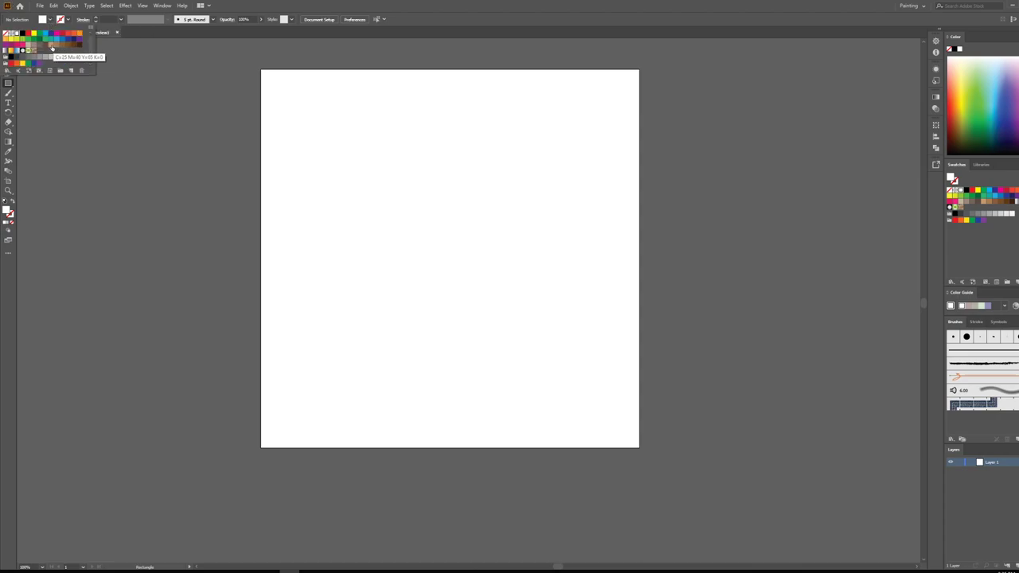
pyautogui.click(55, 46)
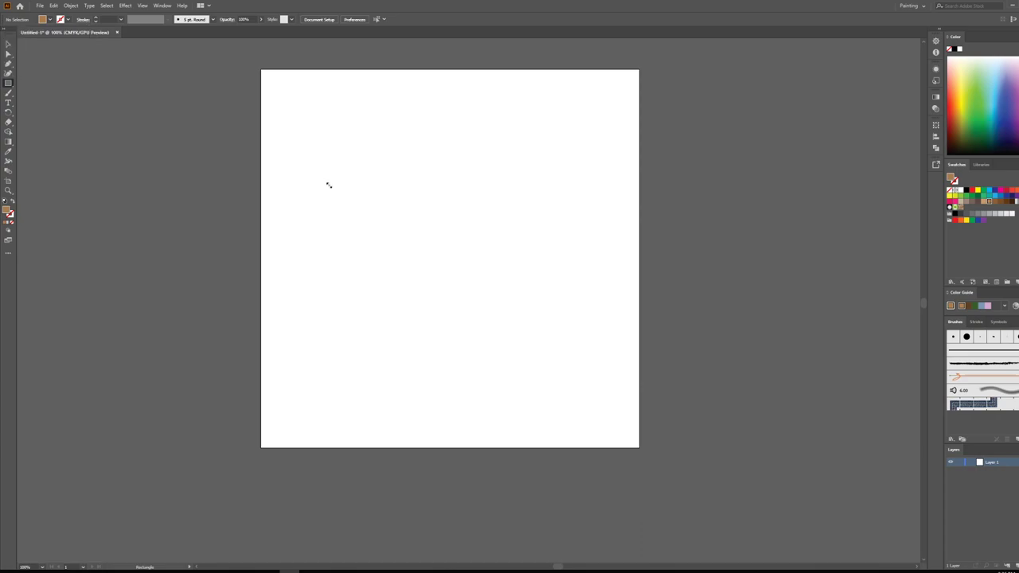
pyautogui.moveTo(302, 141); pyautogui.dragTo(560, 361)
pyautogui.press('v')
pyautogui.moveTo(495, 292)
pyautogui.mouseDown()
pyautogui.moveTo(512, 289)
pyautogui.moveTo(513, 300)
pyautogui.mouseUp()
pyautogui.click(610, 176)
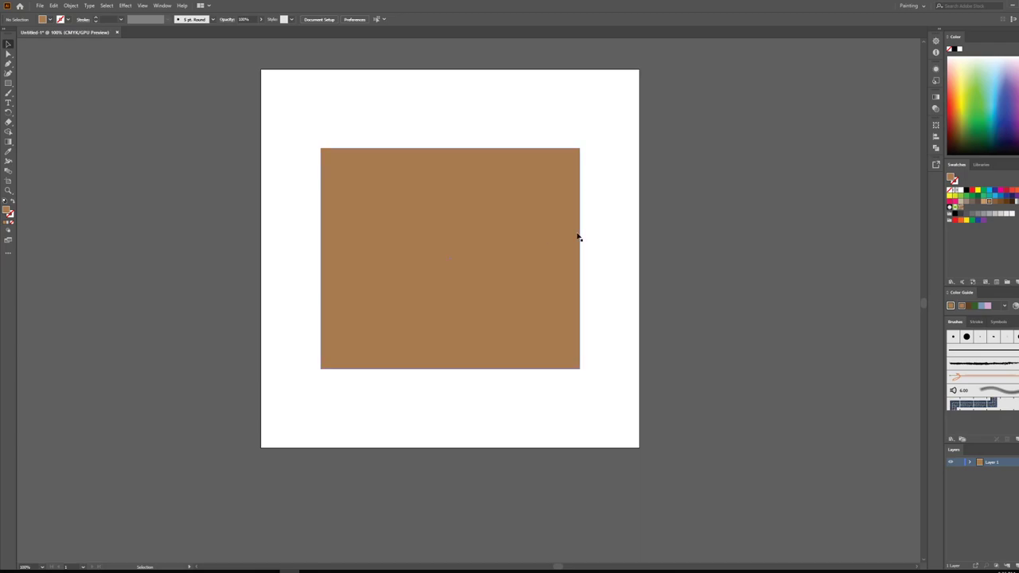
# - Draw a small brown sample square beside the artboard
pyautogui.click(9, 83)
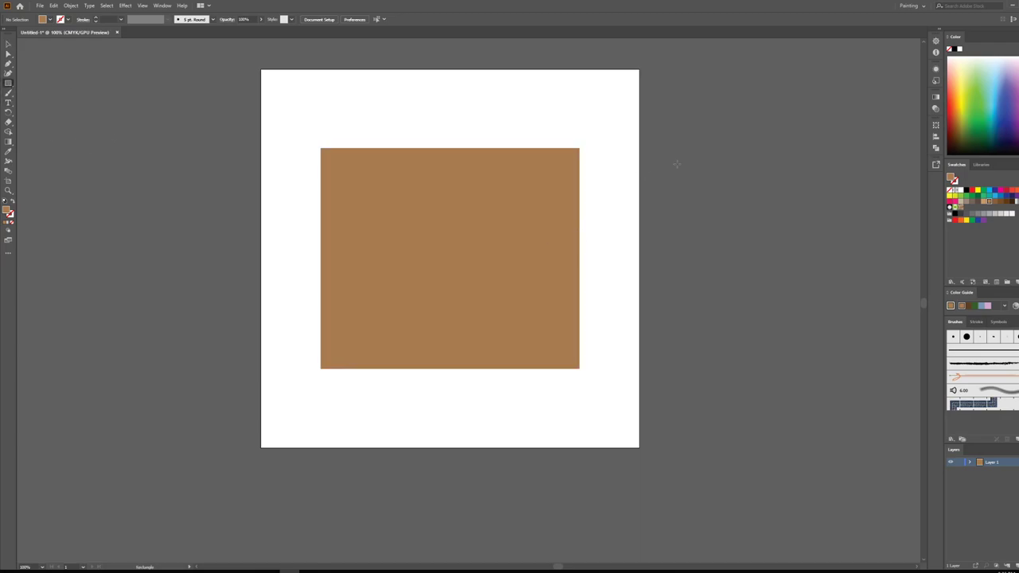
pyautogui.moveTo(682, 148); pyautogui.dragTo(701, 165)
pyautogui.click(9, 44)
pyautogui.click(755, 183)
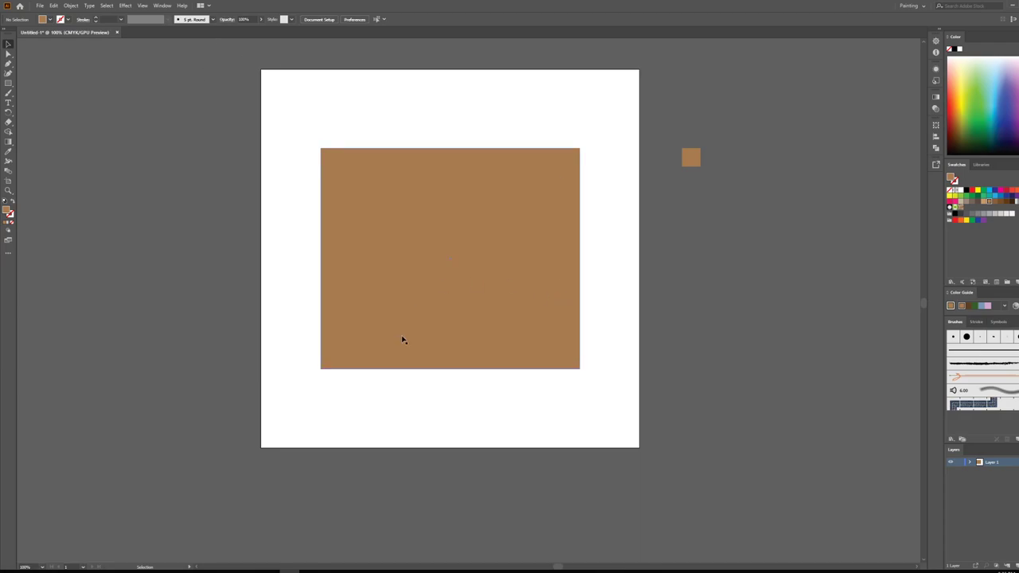
# - Pick a dark red fill and draw a tall door at the brown block's lower left
pyautogui.click(9, 82)
pyautogui.doubleClick(8, 212)
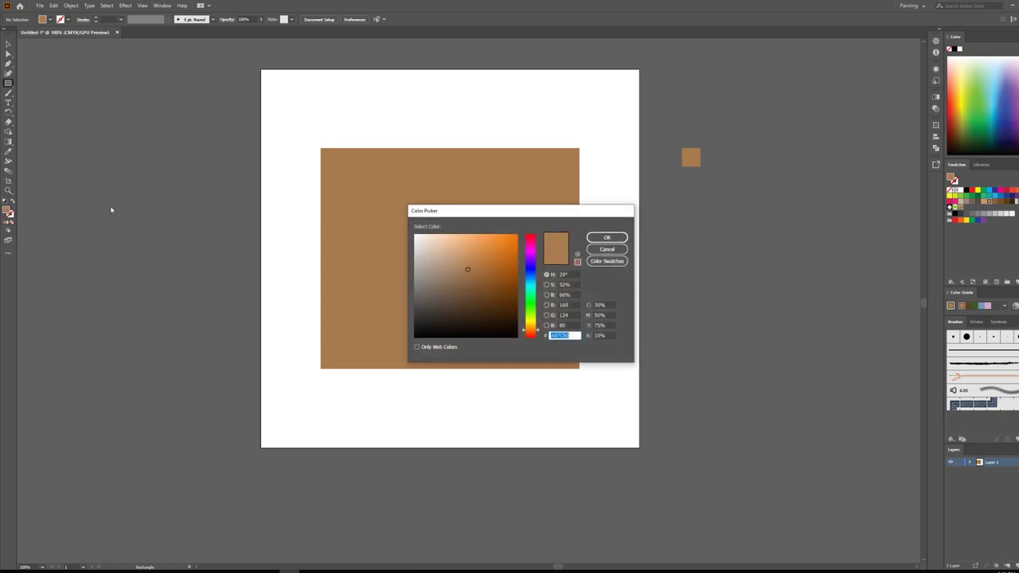
pyautogui.click(535, 238)
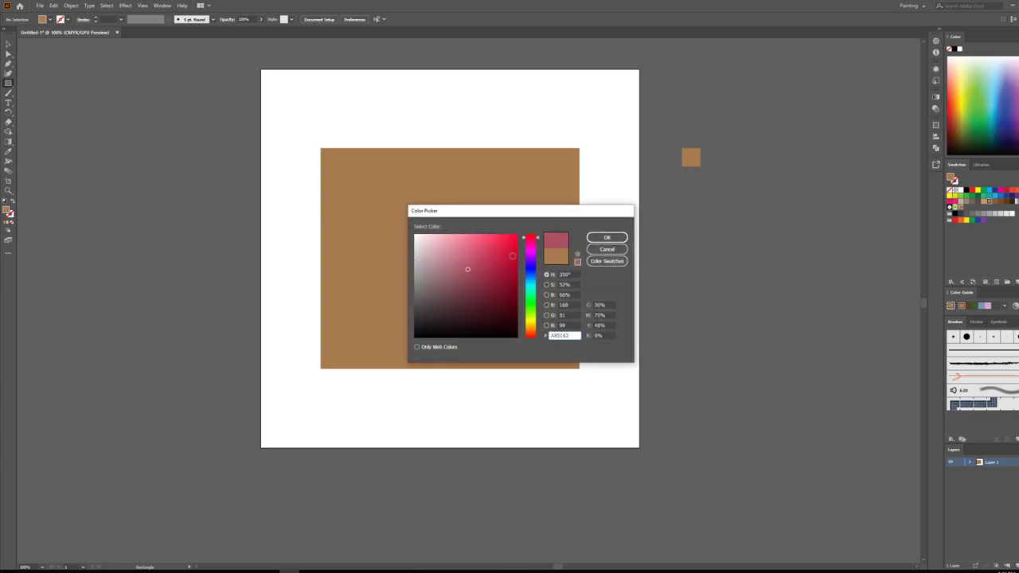
pyautogui.click(513, 253)
pyautogui.moveTo(514, 252); pyautogui.dragTo(518, 262)
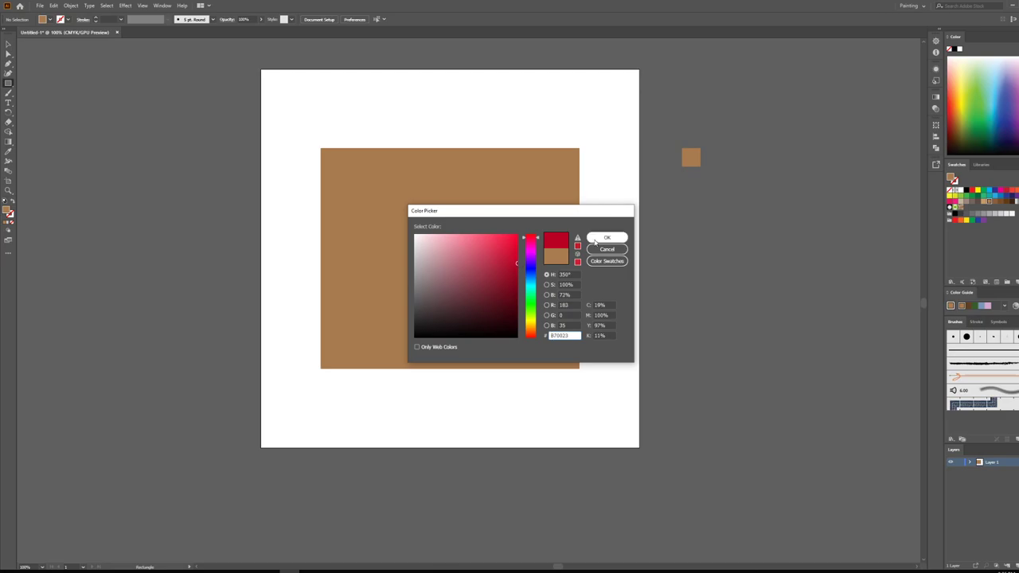
pyautogui.click(606, 237)
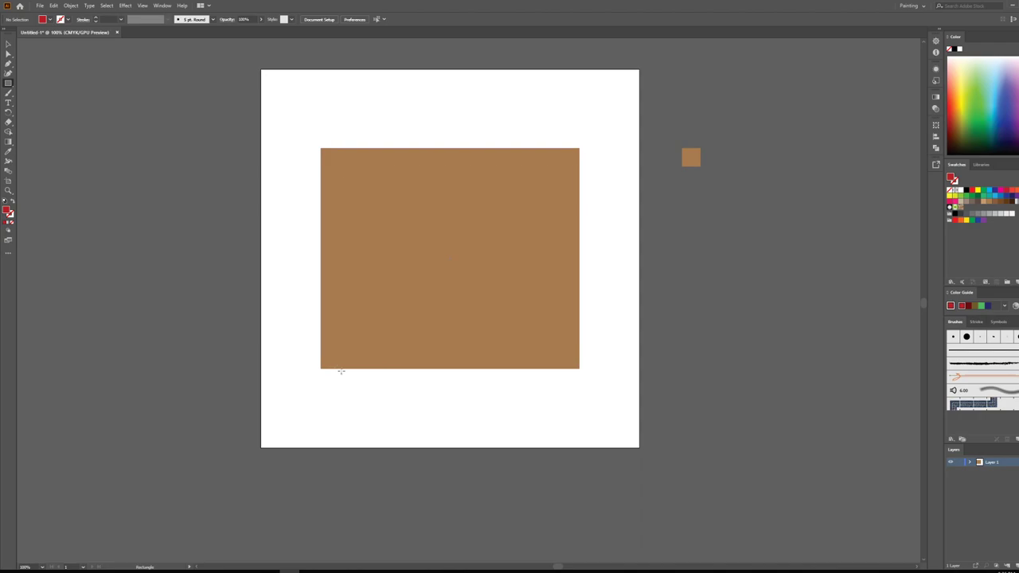
pyautogui.moveTo(339, 368); pyautogui.dragTo(417, 229)
pyautogui.press('v')
pyautogui.click(172, 153)
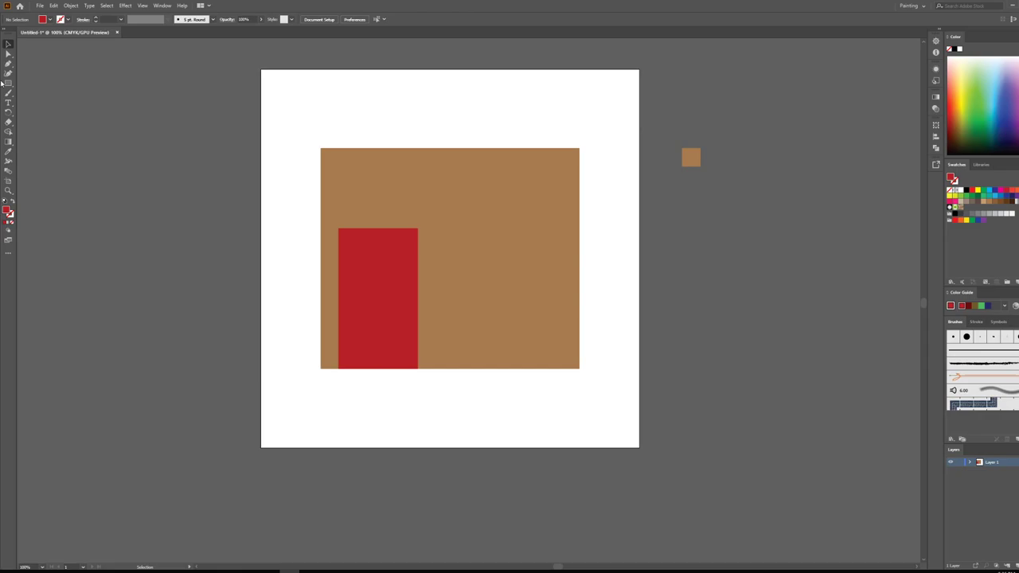
# - Draw a small red sample square below the brown one
pyautogui.click(8, 84)
pyautogui.moveTo(682, 174); pyautogui.dragTo(701, 194)
pyautogui.click(8, 44)
pyautogui.click(668, 209)
# - Narrow the red door from its left side and lower its top edge
pyautogui.click(377, 295)
pyautogui.moveTo(340, 303); pyautogui.dragTo(342, 297)
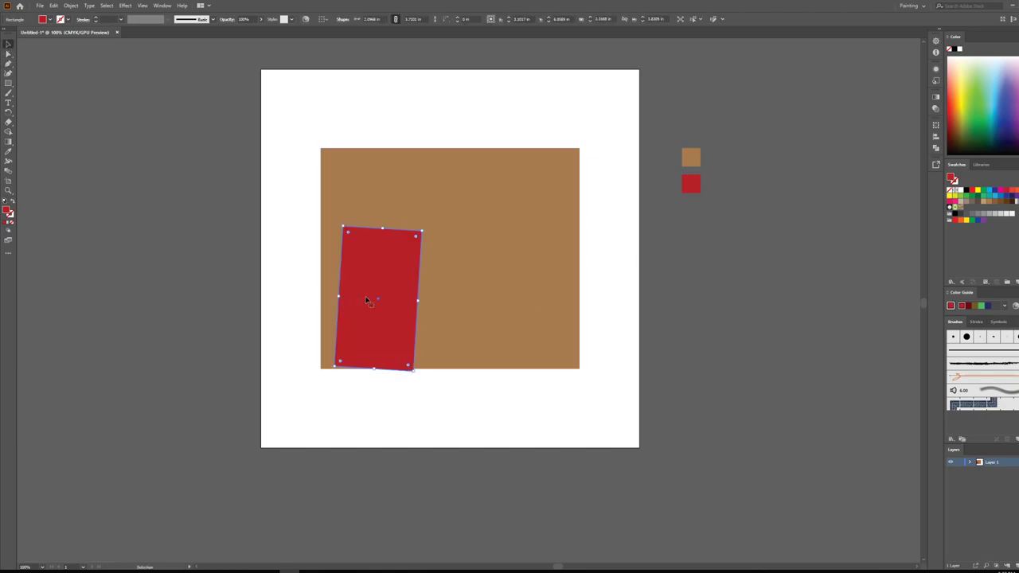
pyautogui.hotkey('ctrl', 'z')
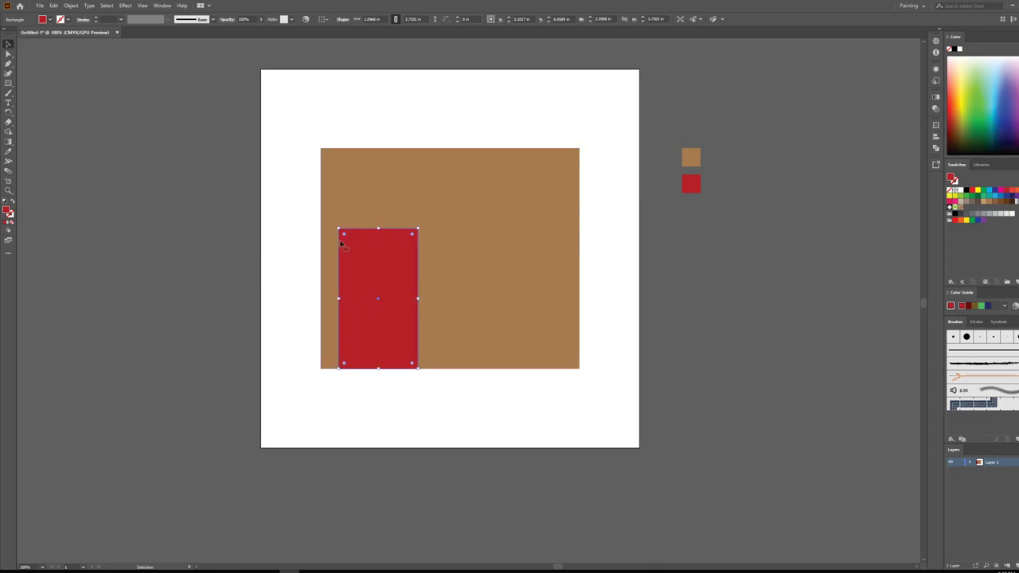
pyautogui.moveTo(338, 298); pyautogui.dragTo(343, 298)
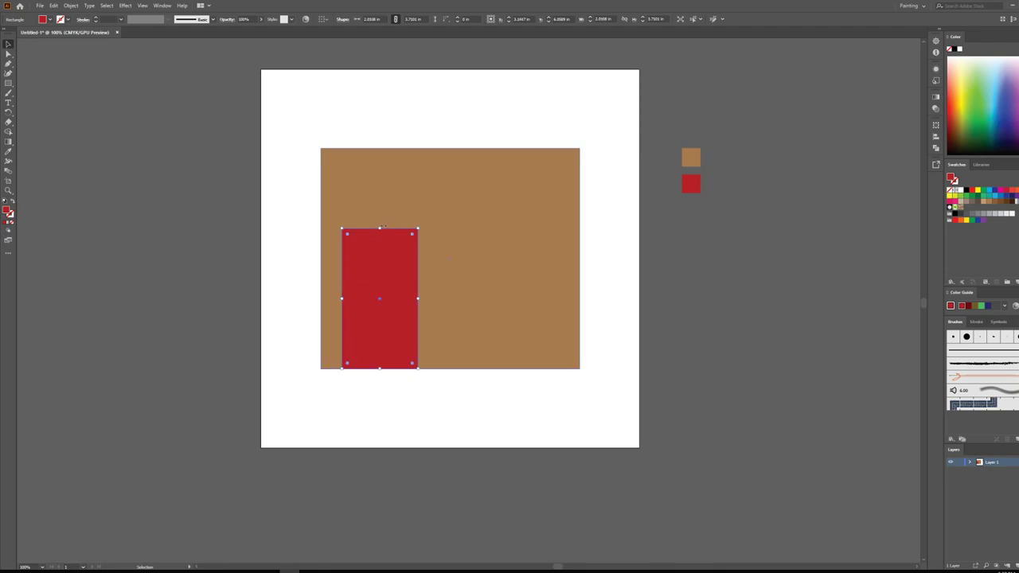
pyautogui.moveTo(381, 229); pyautogui.dragTo(379, 228)
# - Nudge the red door slightly to the right and fine-tune its height
pyautogui.click(160, 203)
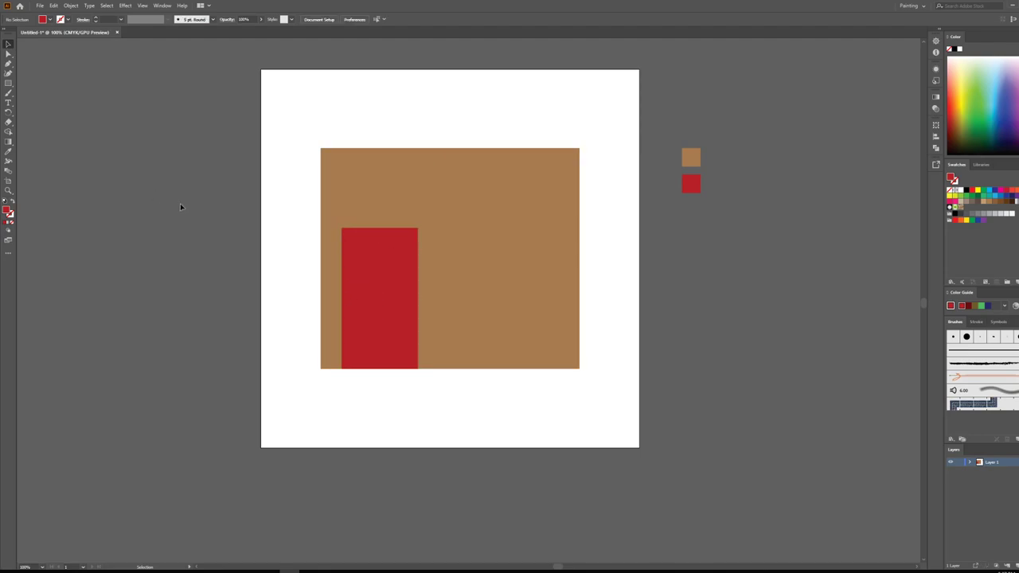
pyautogui.click(379, 334)
pyautogui.moveTo(379, 334); pyautogui.dragTo(386, 334)
pyautogui.click(160, 301)
pyautogui.click(402, 314)
pyautogui.moveTo(385, 229); pyautogui.dragTo(386, 230)
pyautogui.click(224, 271)
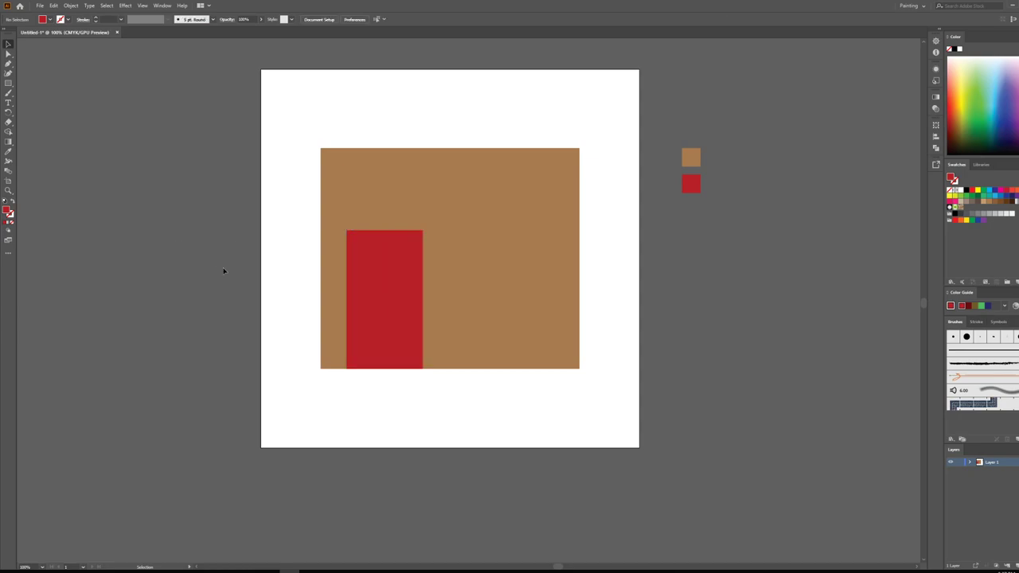
# - Draw a grey window rectangle to the right of the red door
pyautogui.click(9, 84)
pyautogui.click(50, 19)
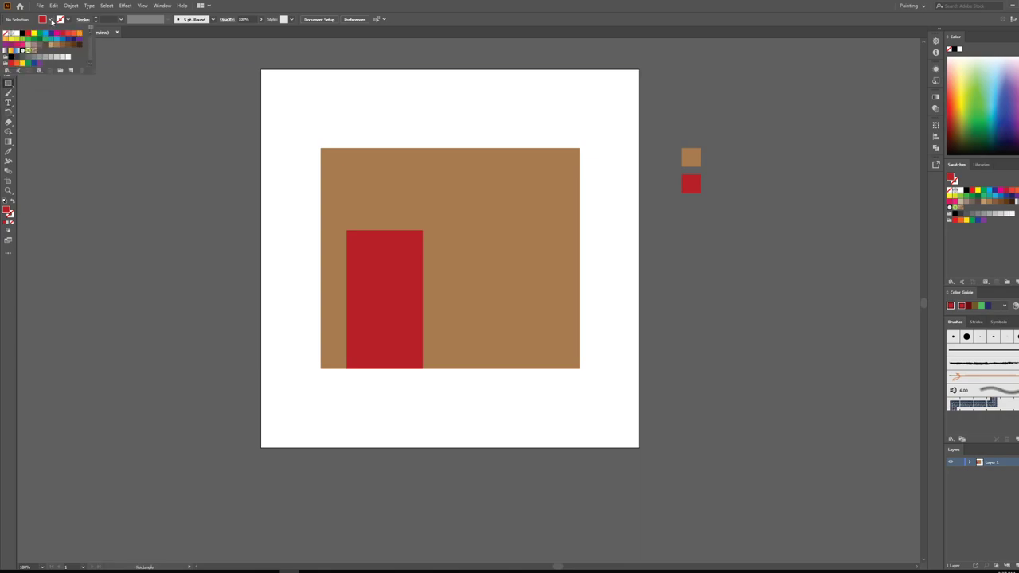
pyautogui.click(34, 58)
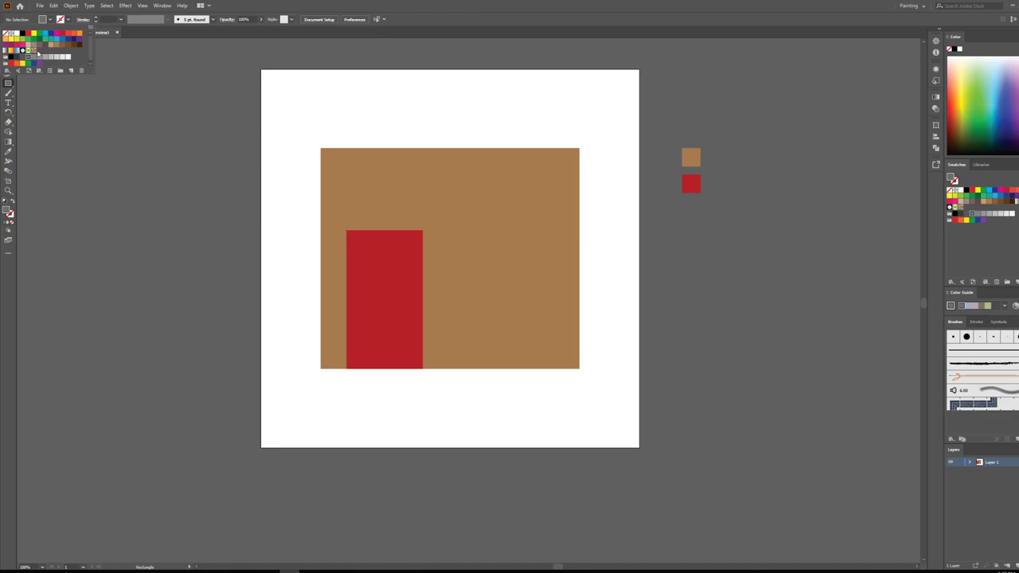
pyautogui.click(422, 35)
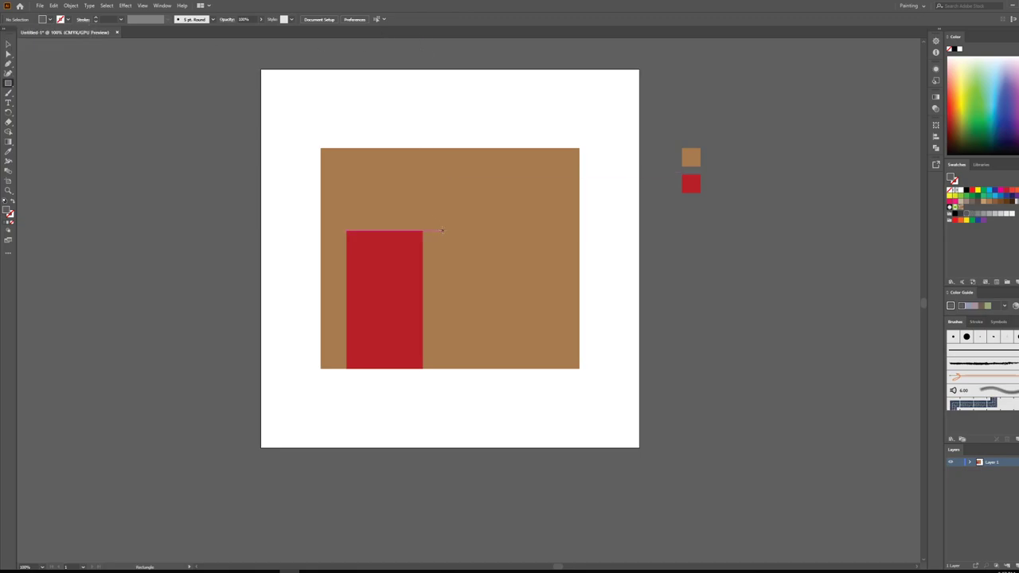
pyautogui.moveTo(443, 230); pyautogui.dragTo(557, 322)
pyautogui.click(9, 43)
pyautogui.click(152, 148)
# - Draw a small grey sample square below the red one
pyautogui.press('m')
pyautogui.moveTo(682, 205); pyautogui.dragTo(704, 225)
pyautogui.click(8, 45)
pyautogui.click(152, 111)
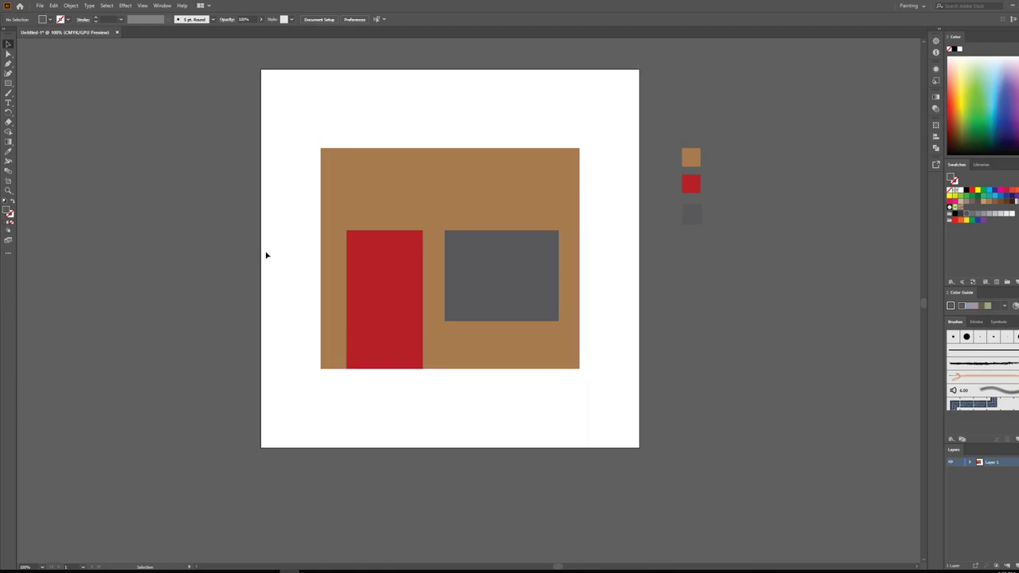
# - Select the grey window, trying and undoing a duplicate and a move
pyautogui.click(513, 272)
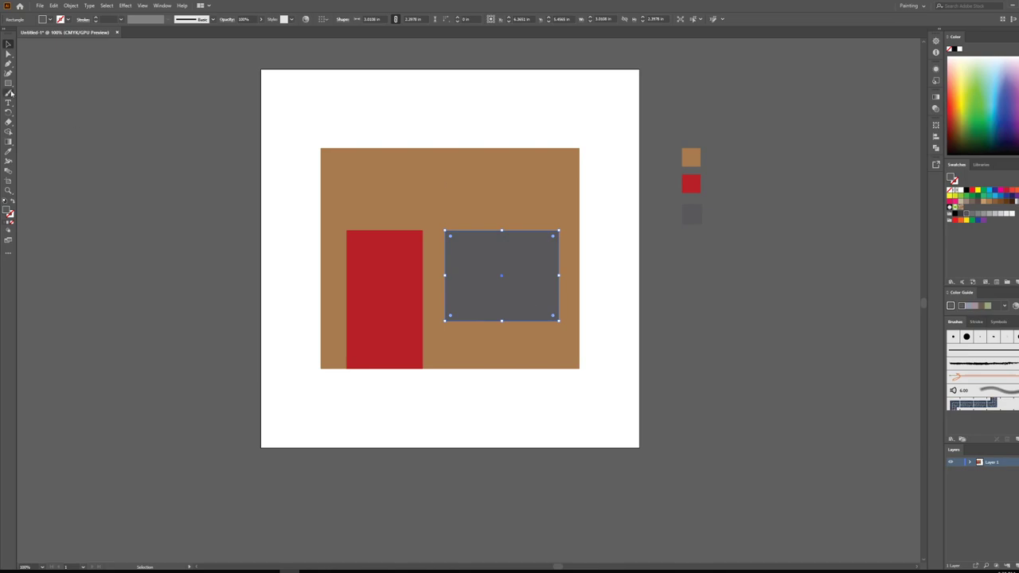
pyautogui.click(173, 203)
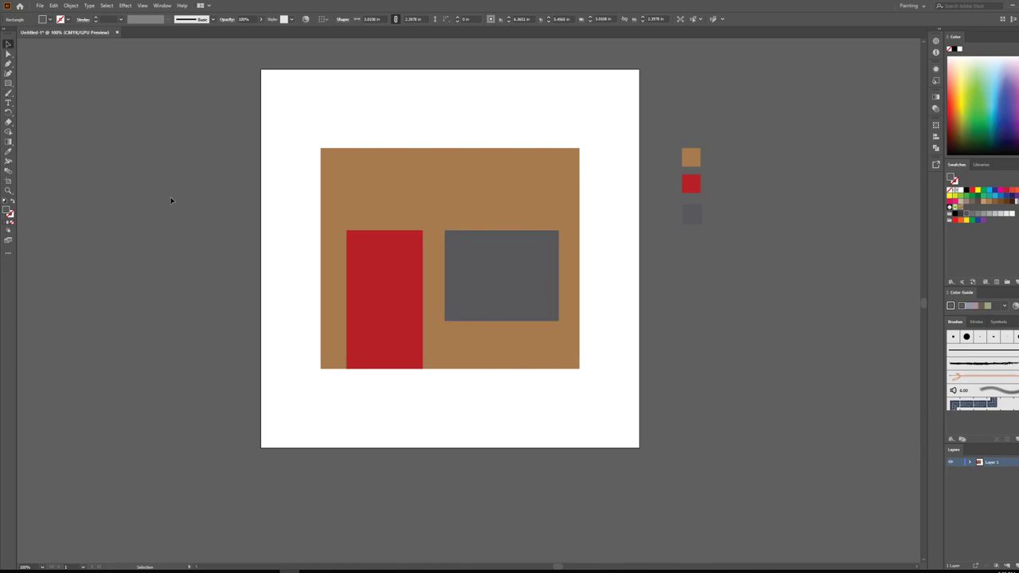
pyautogui.click(503, 256)
pyautogui.press('v')
pyautogui.click(703, 286)
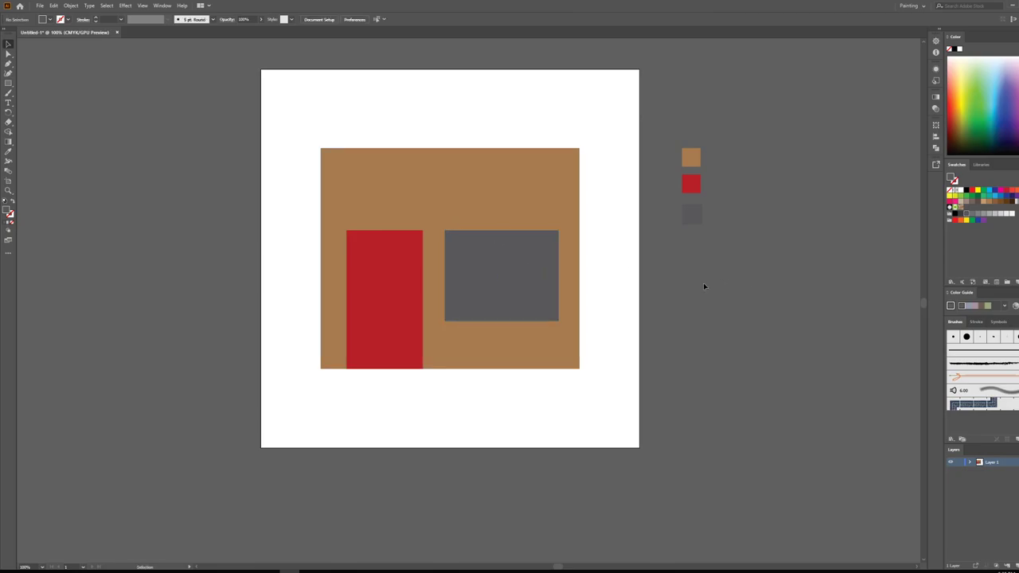
pyautogui.moveTo(521, 275); pyautogui.dragTo(570, 315)
pyautogui.press('Delete')
pyautogui.click(517, 262)
pyautogui.moveTo(525, 272); pyautogui.dragTo(584, 285)
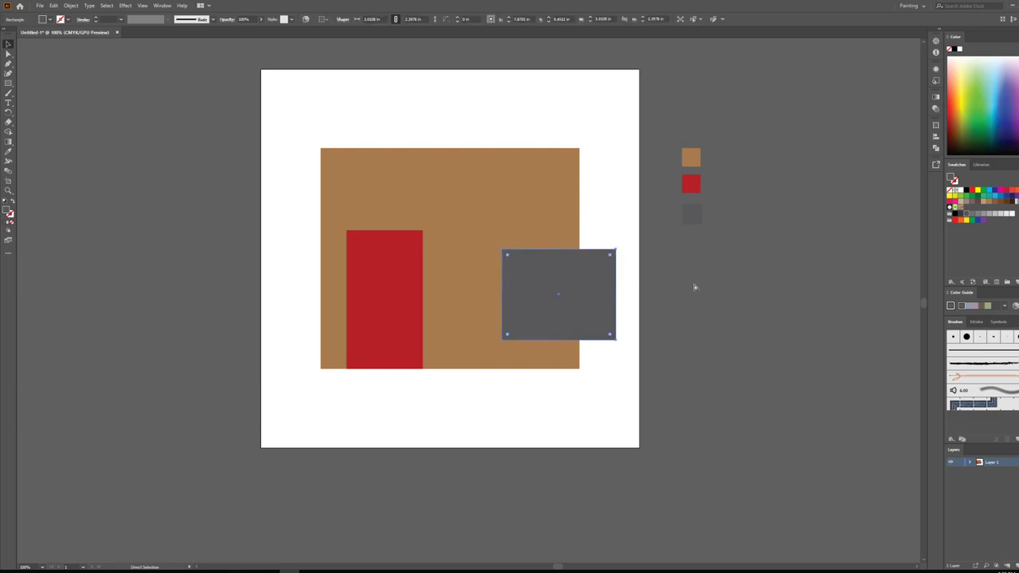
pyautogui.hotkey('ctrl', 'z')
# - Create a slightly smaller copy centred inside the grey window and select it
pyautogui.press('a')
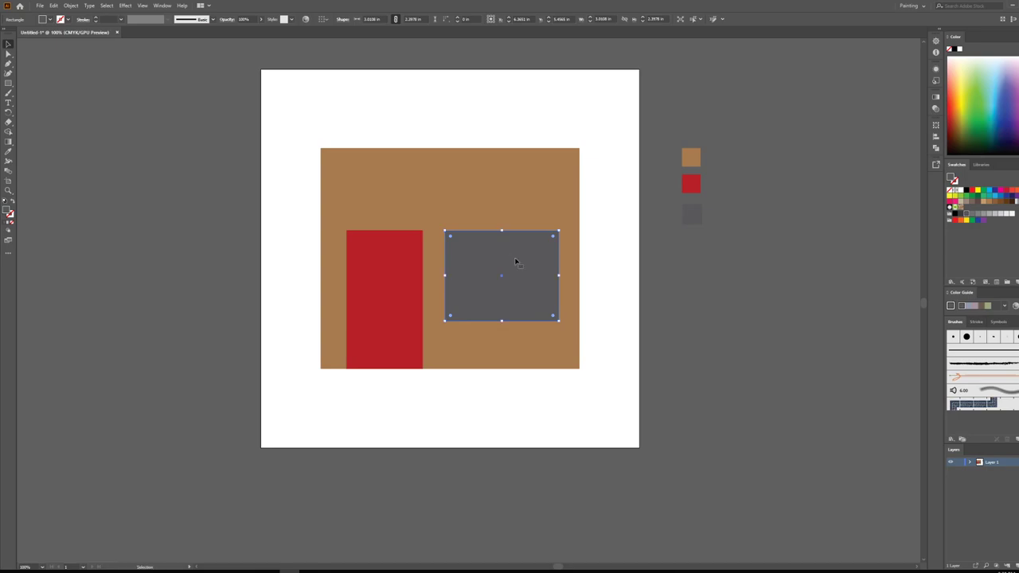
pyautogui.keyDown('alt'); pyautogui.moveTo(532, 275); pyautogui.dragTo(554, 288); pyautogui.keyUp('alt')
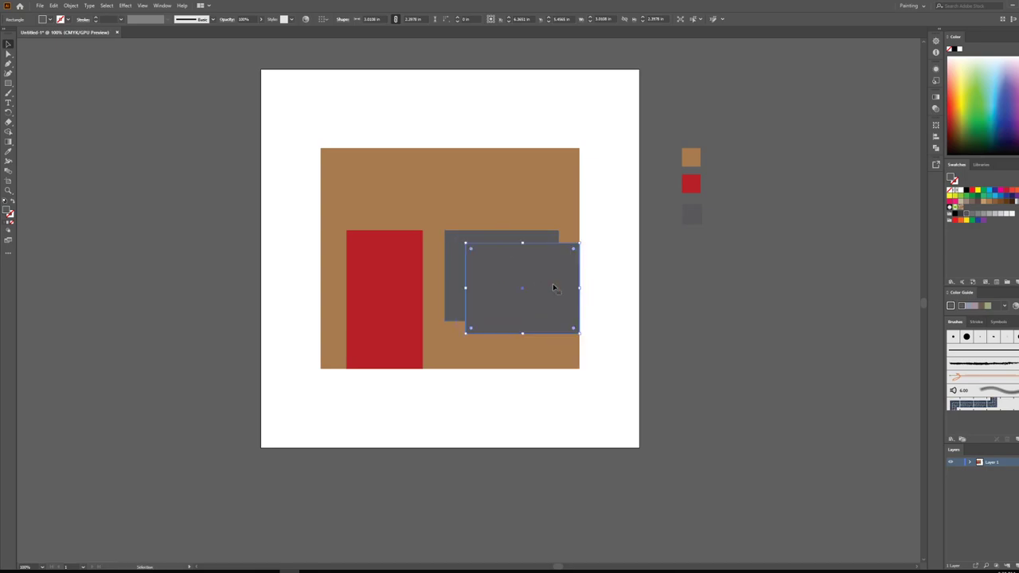
pyautogui.hotkey('ctrl', 'z')
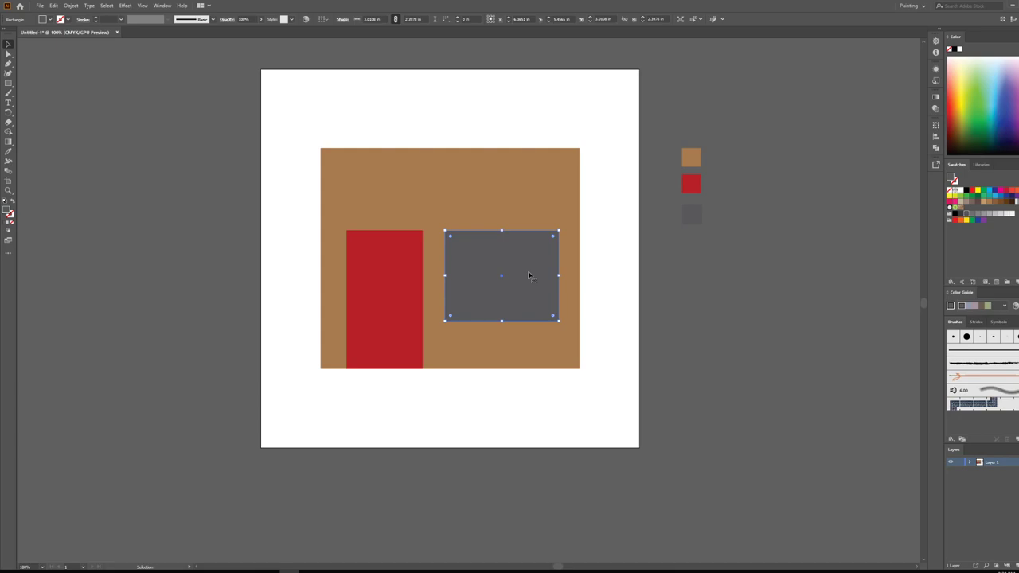
pyautogui.moveTo(444, 231); pyautogui.dragTo(444, 231)
pyautogui.click(87, 132)
pyautogui.click(510, 275)
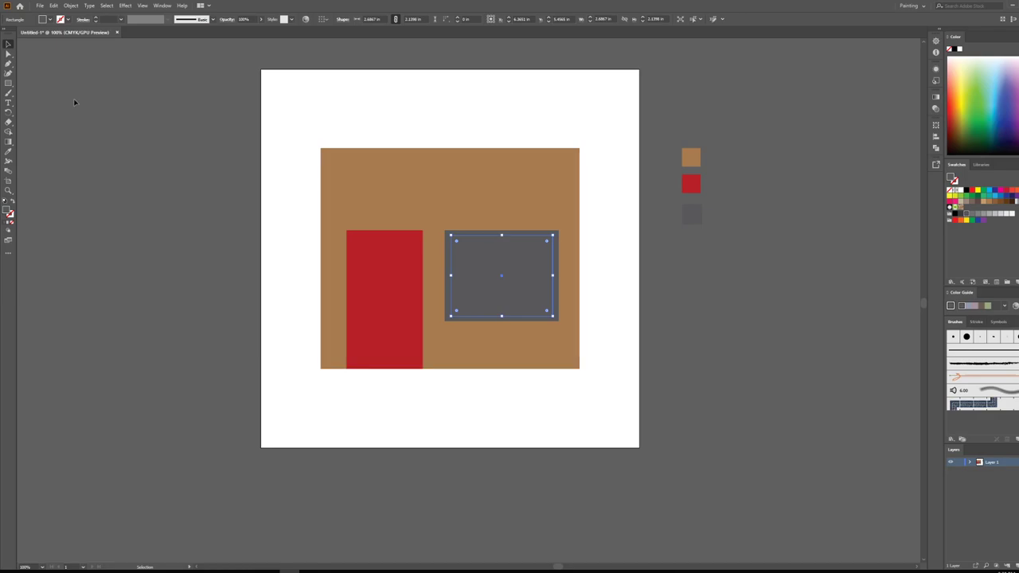
# - Give the inner window rectangle a light grey fill
pyautogui.click(51, 20)
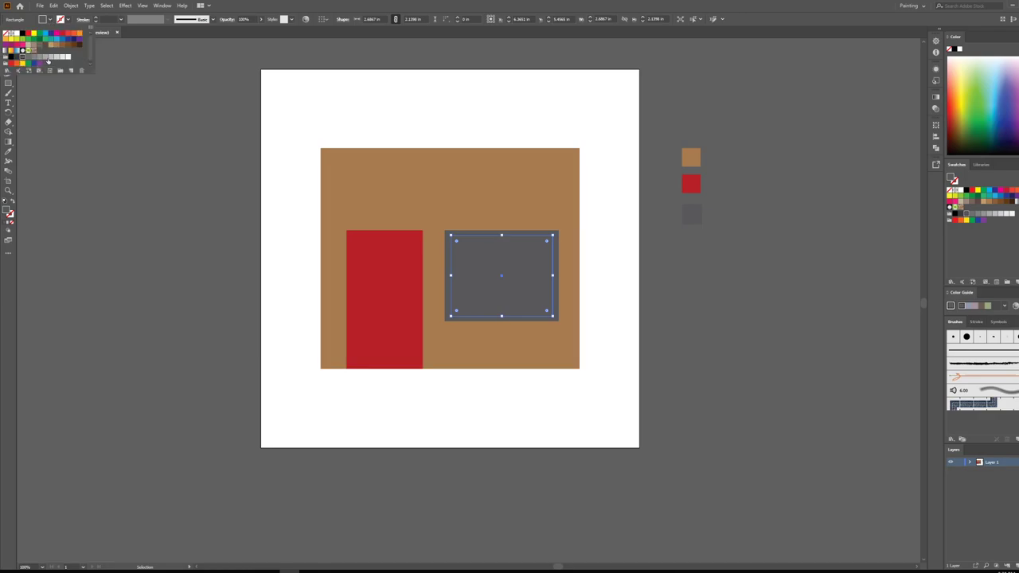
pyautogui.click(47, 59)
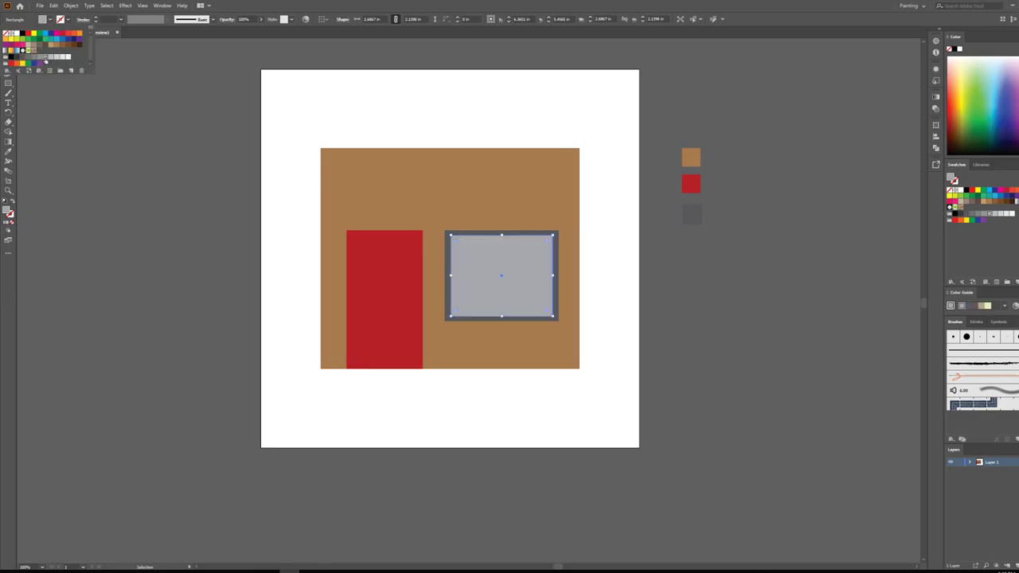
pyautogui.click(694, 347)
# - Draw a light-grey sample square beside the other colour samples
pyautogui.press('m')
pyautogui.moveTo(682, 234); pyautogui.dragTo(703, 257)
pyautogui.click(7, 45)
pyautogui.click(91, 130)
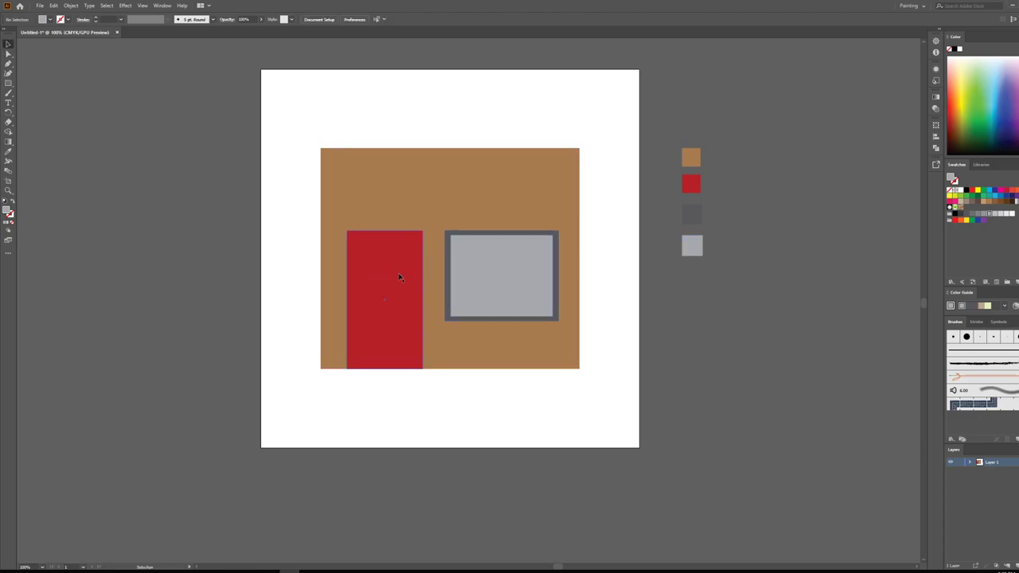
pyautogui.scroll(1, 393, 271)
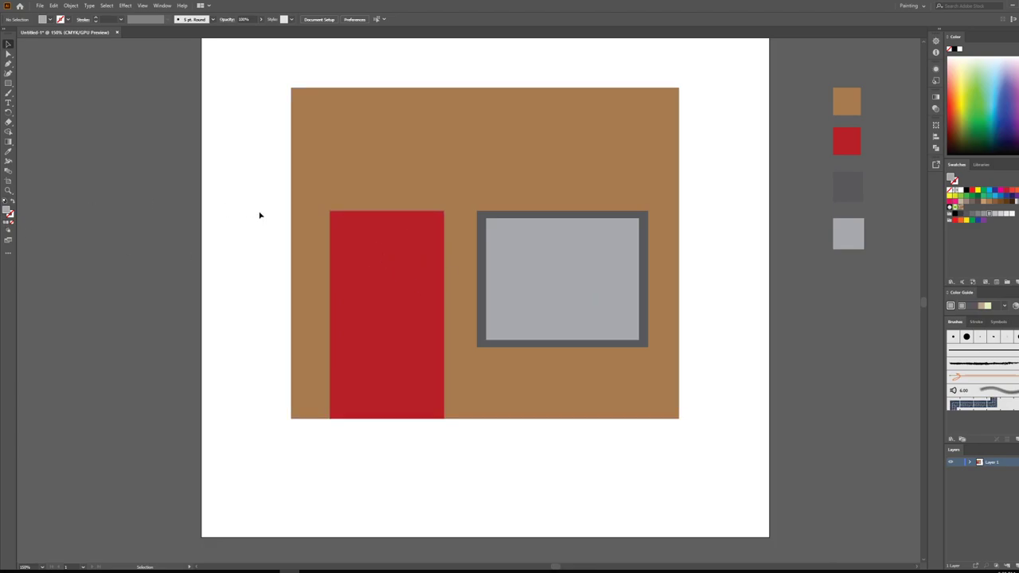
# - Draw a light-grey panel at the door's top and copy it lower down as a taller panel
pyautogui.click(849, 233)
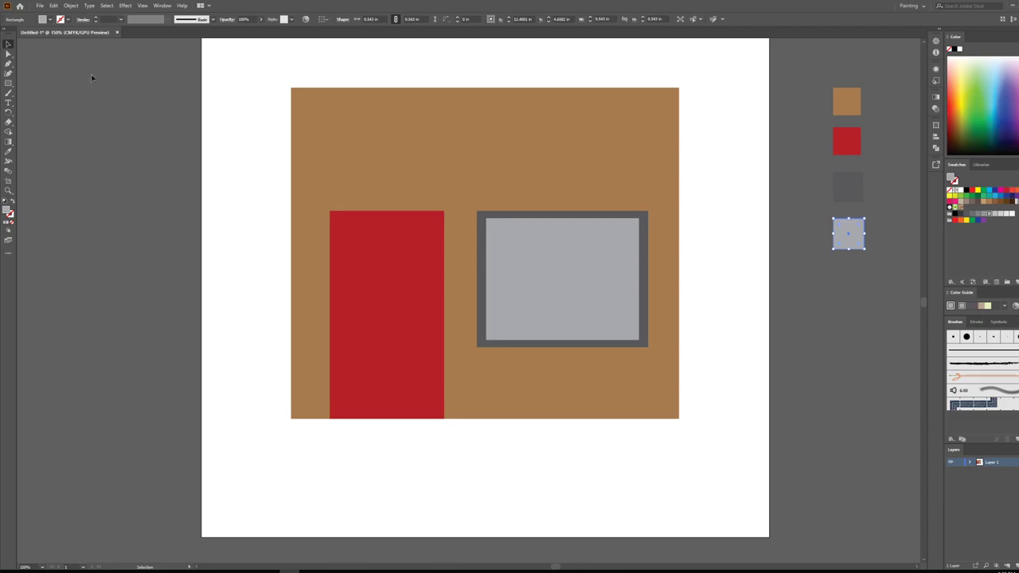
pyautogui.click(8, 83)
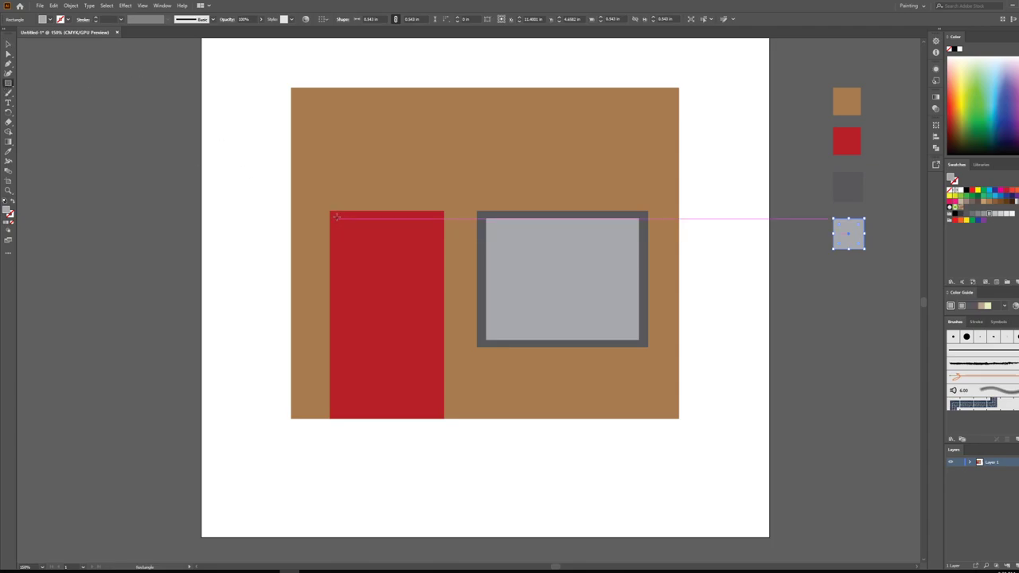
pyautogui.moveTo(339, 217); pyautogui.dragTo(435, 253)
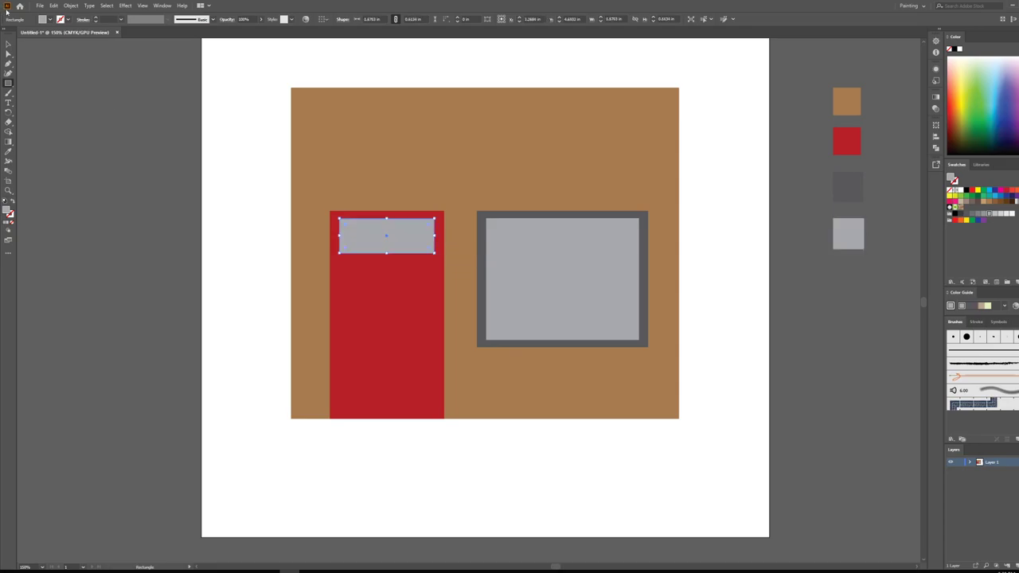
pyautogui.click(8, 44)
pyautogui.moveTo(417, 234); pyautogui.dragTo(389, 340)
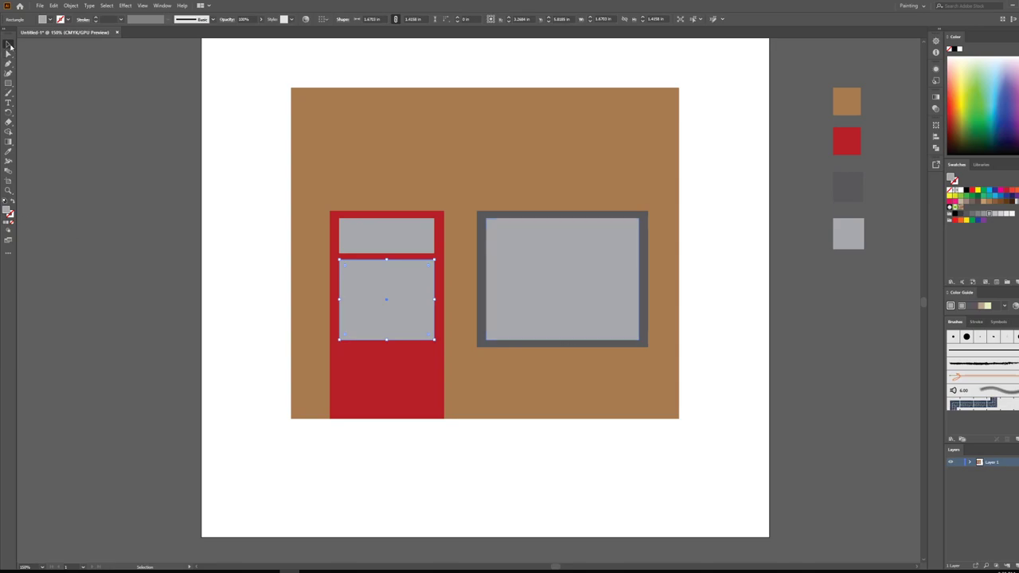
pyautogui.click(99, 124)
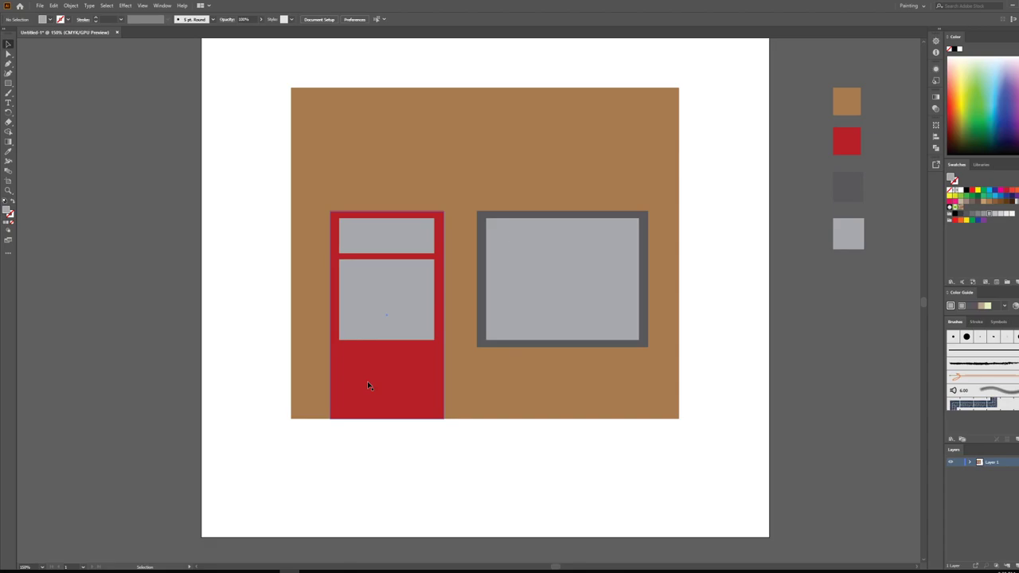
# - Darken the red fill colour in the Color Picker, starting from the red sample
pyautogui.click(849, 141)
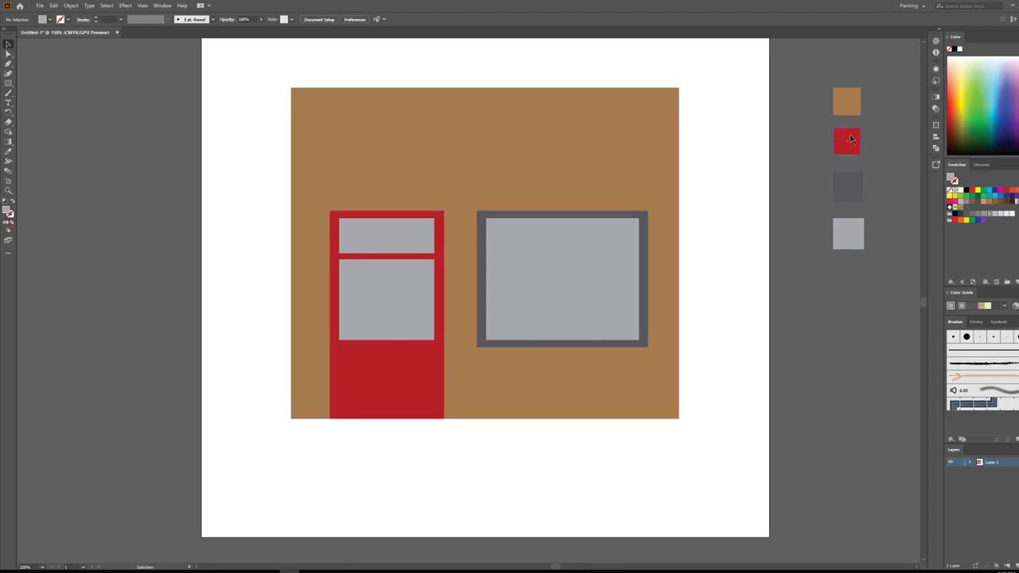
pyautogui.doubleClick(7, 211)
pyautogui.moveTo(499, 279); pyautogui.dragTo(499, 282)
pyautogui.click(595, 238)
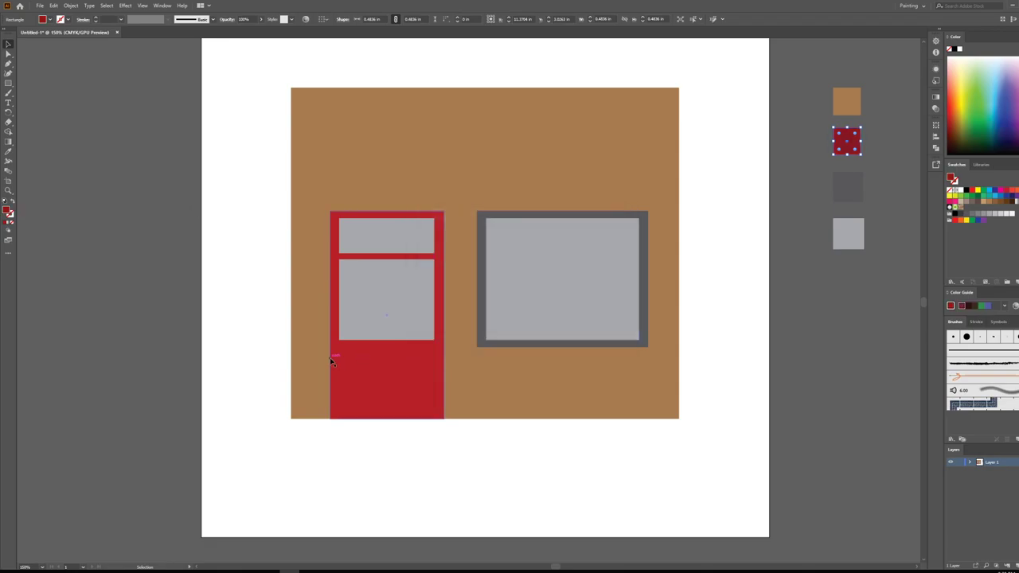
pyautogui.press('m')
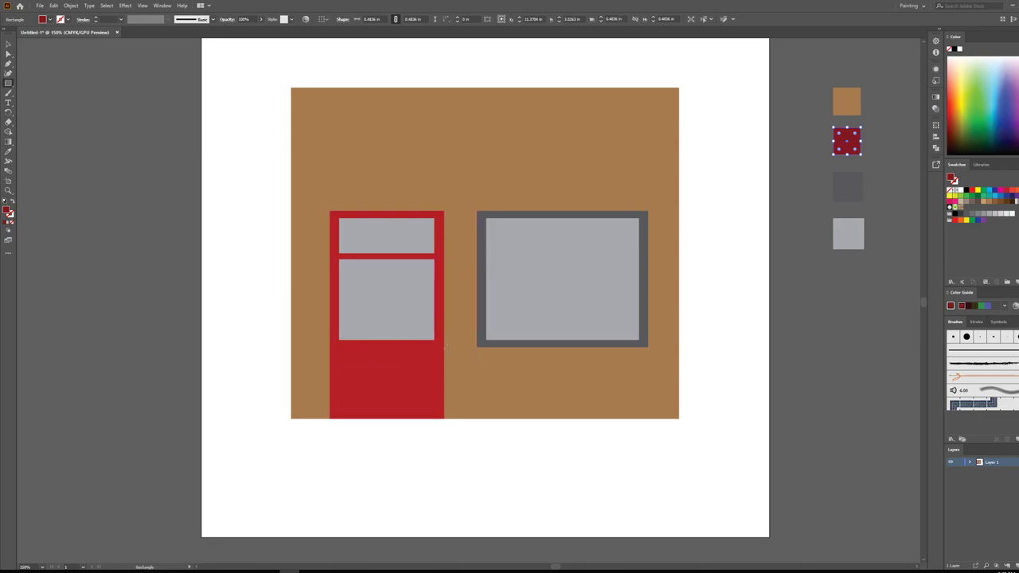
pyautogui.click(824, 315)
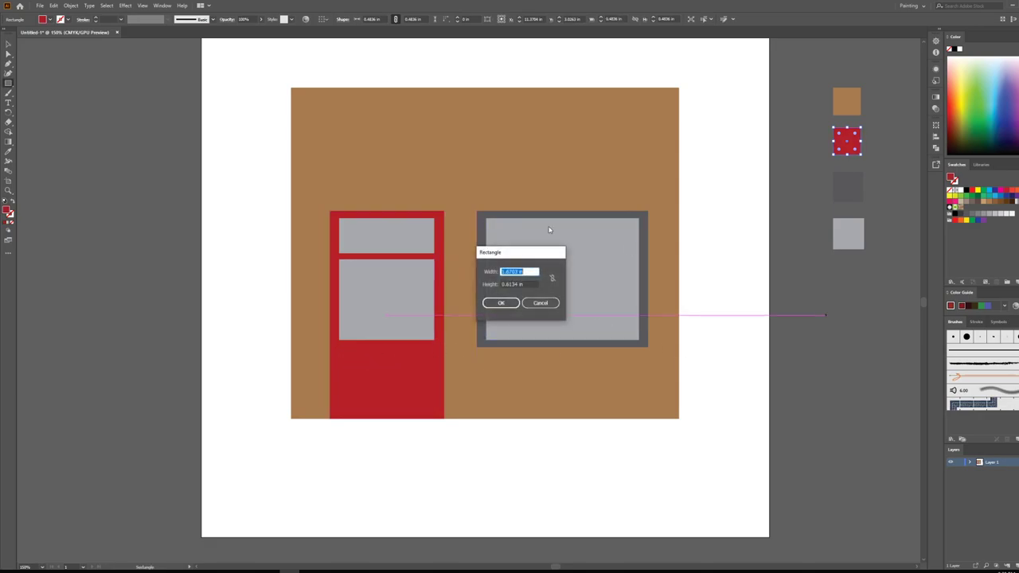
pyautogui.click(539, 303)
pyautogui.press('v')
pyautogui.click(96, 162)
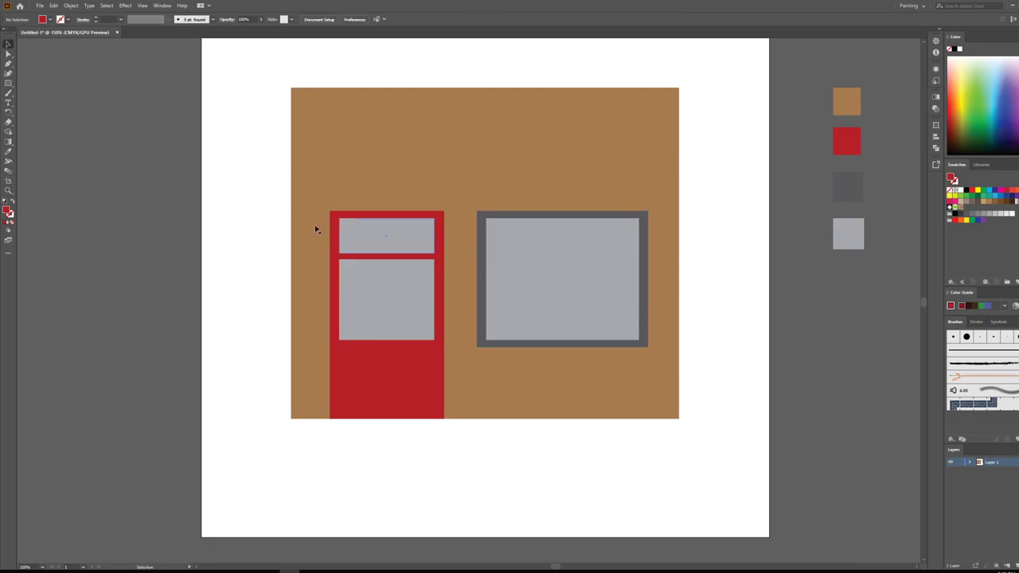
# - Set the fill to #7C181F and draw a dark red panel in the lower door
pyautogui.doubleClick(9, 212)
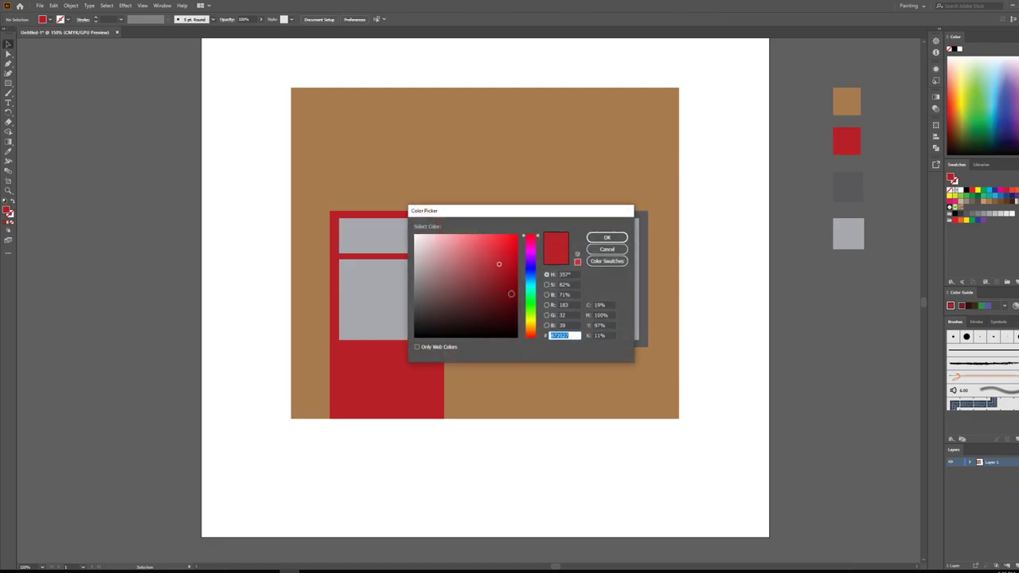
pyautogui.click(498, 287)
pyautogui.click(606, 237)
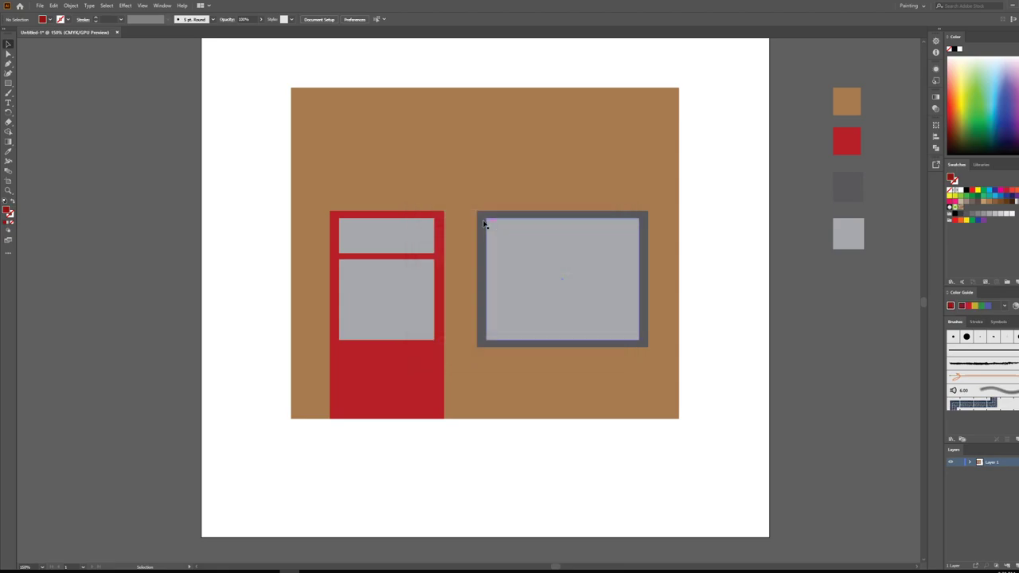
pyautogui.press('m')
pyautogui.moveTo(339, 348); pyautogui.dragTo(434, 404)
pyautogui.press('v')
pyautogui.click(114, 165)
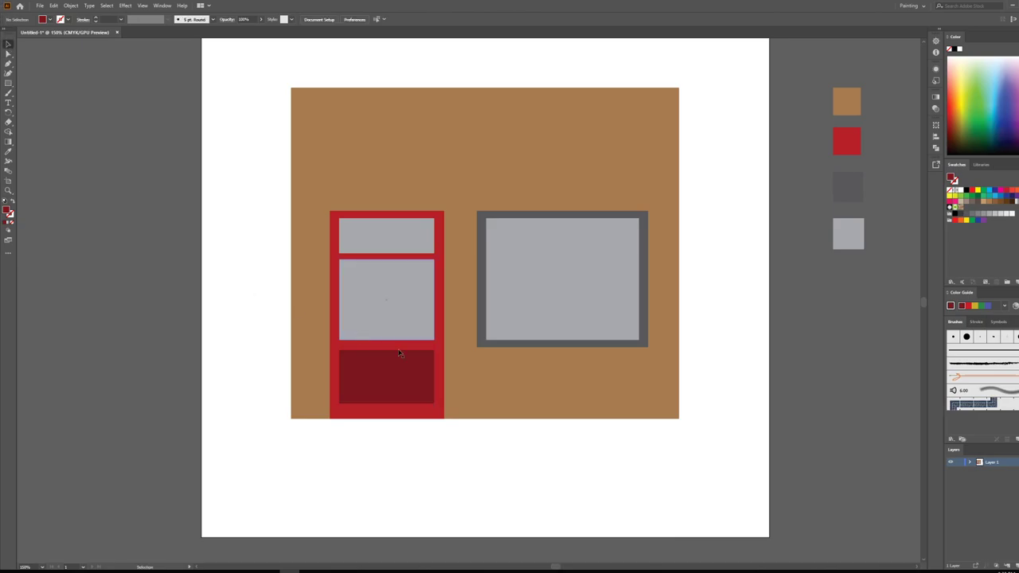
# - Nudge the middle grey panel and dark red panel down, then shorten the red panel
pyautogui.click(383, 307)
pyautogui.press('Down')
pyautogui.press('Down')
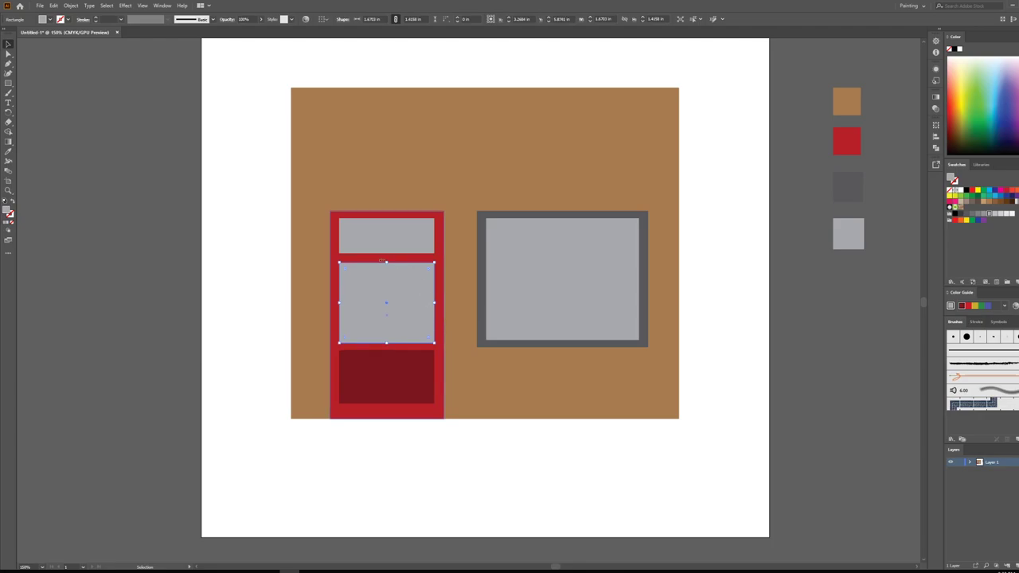
pyautogui.click(369, 403)
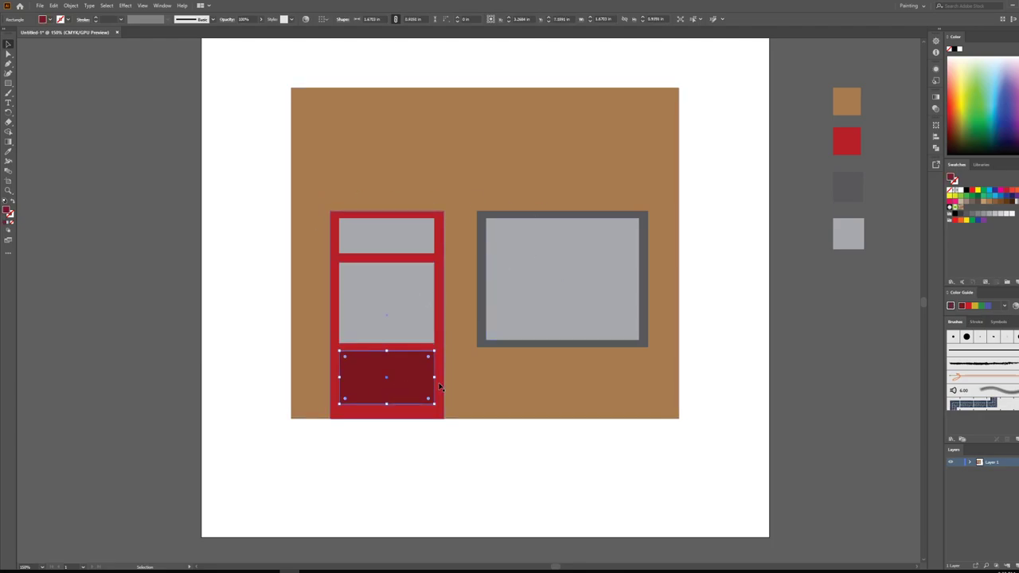
pyautogui.press('Down')
pyautogui.moveTo(386, 352); pyautogui.dragTo(386, 364)
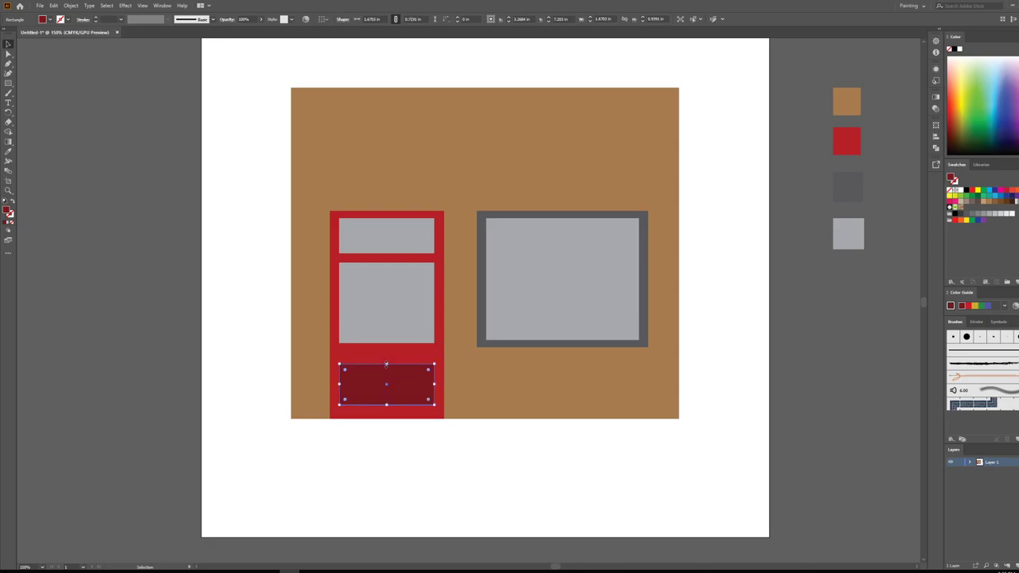
# - Copy the dark red door panel to sit under the grey window and narrow it
pyautogui.click(35, 323)
pyautogui.click(410, 385)
pyautogui.moveTo(411, 394); pyautogui.dragTo(653, 387)
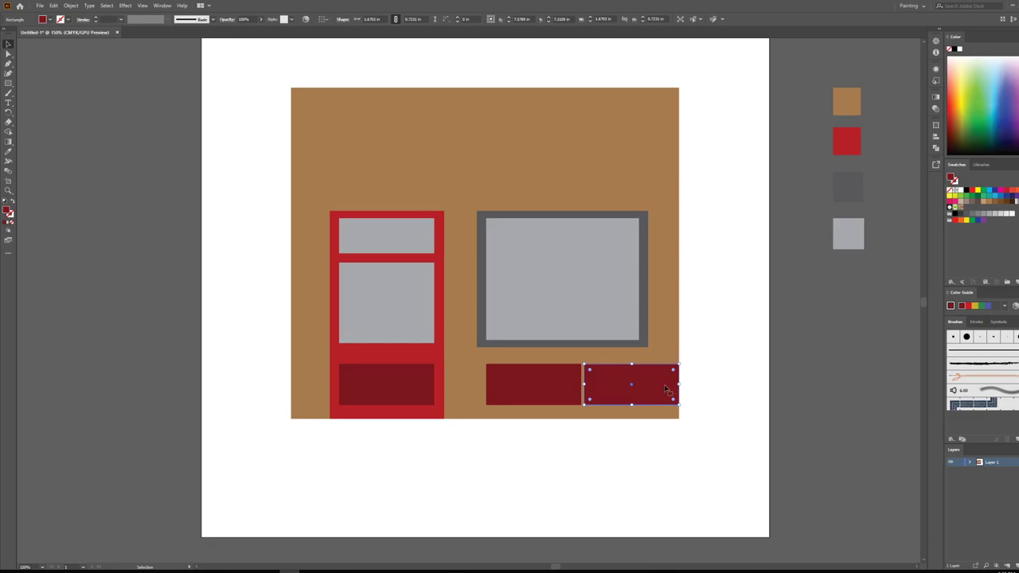
pyautogui.press('Delete')
pyautogui.click(539, 384)
pyautogui.moveTo(581, 385); pyautogui.dragTo(620, 378)
pyautogui.click(714, 339)
# - Draw a dark red sample square below the light-grey one
pyautogui.hotkey('ctrl', '-')
pyautogui.hscroll(2, 719, 368)
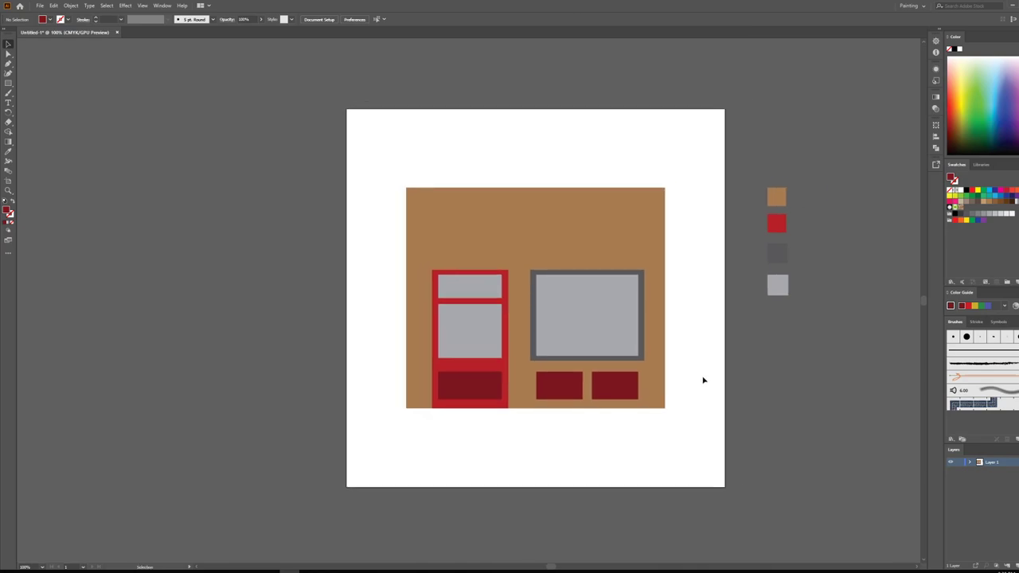
pyautogui.click(616, 385)
pyautogui.press('m')
pyautogui.moveTo(768, 310); pyautogui.dragTo(787, 331)
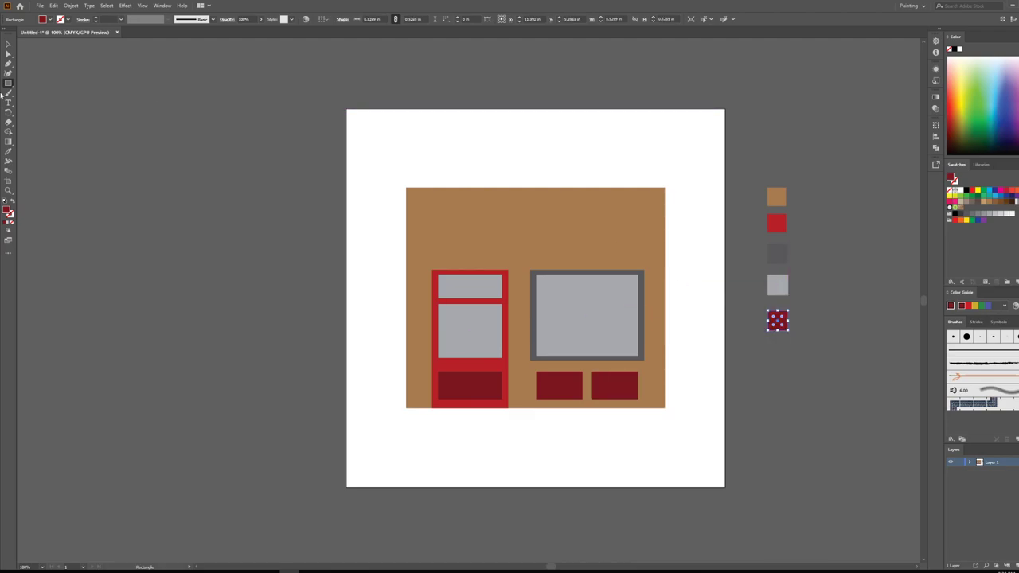
pyautogui.click(8, 44)
pyautogui.click(213, 183)
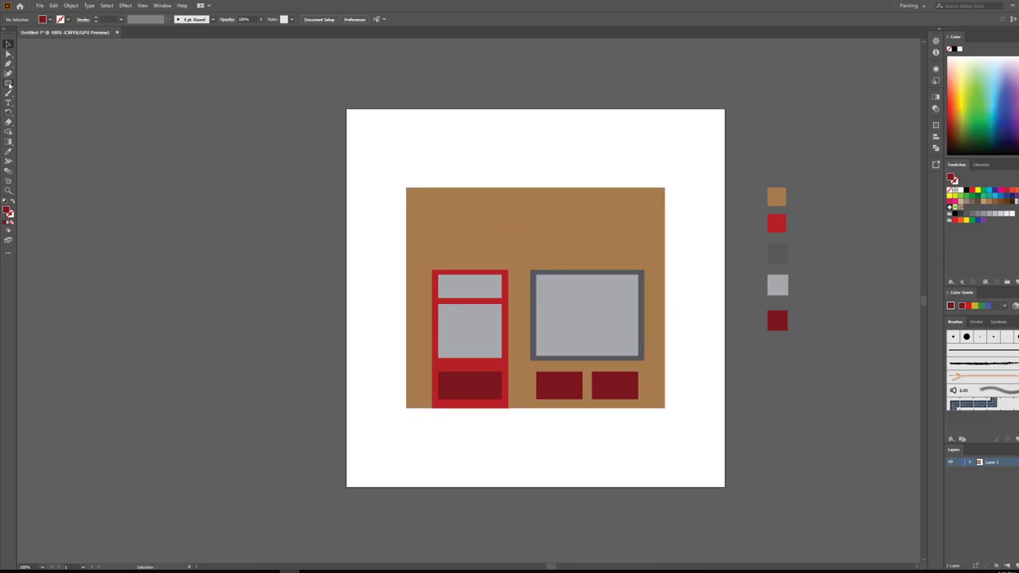
# - Draw a wide pale yellow-green band across the top of the brown facade
pyautogui.click(9, 83)
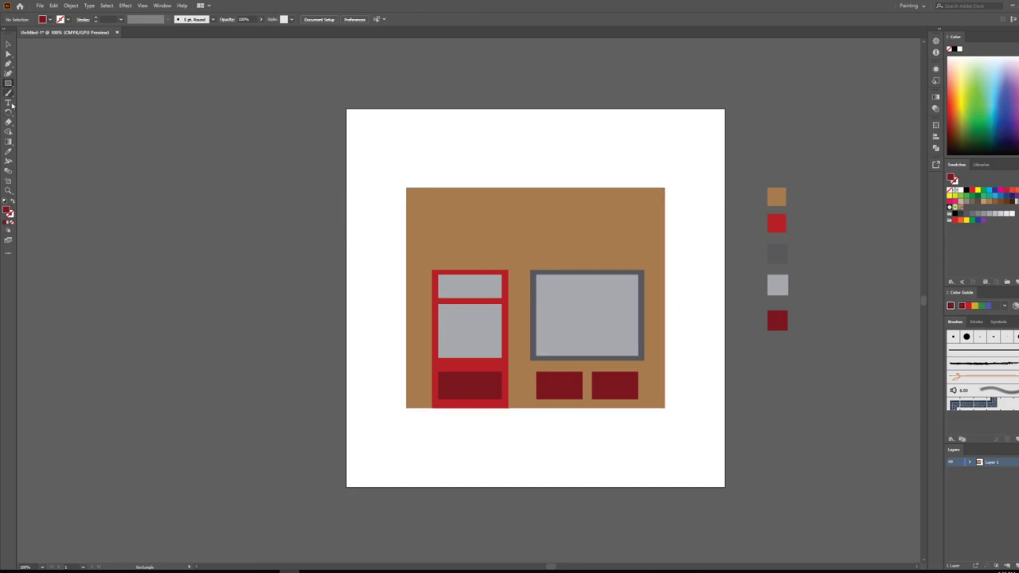
pyautogui.doubleClick(8, 212)
pyautogui.moveTo(533, 298); pyautogui.dragTo(535, 321)
pyautogui.moveTo(465, 255); pyautogui.dragTo(450, 258)
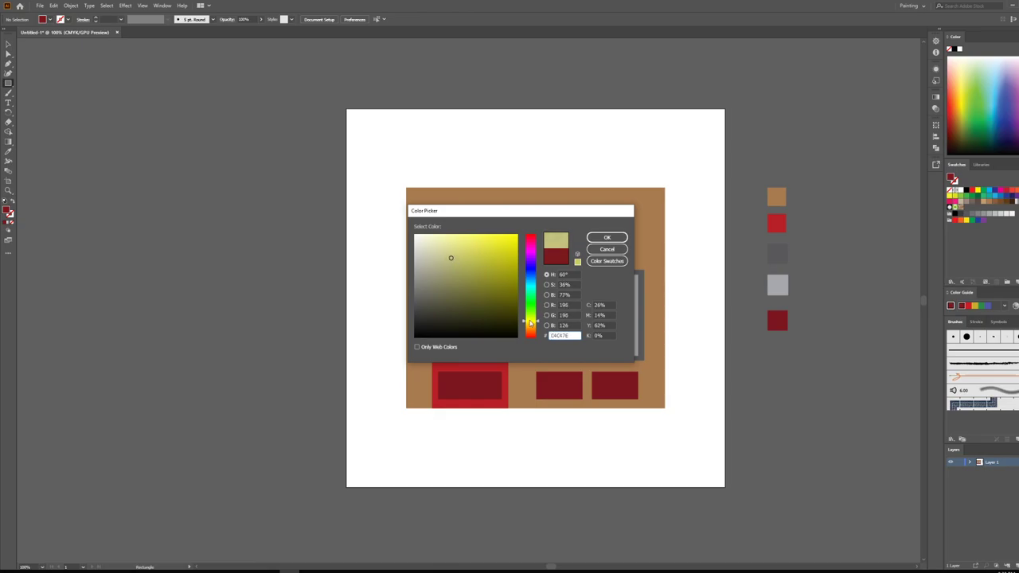
pyautogui.moveTo(530, 322); pyautogui.dragTo(528, 320)
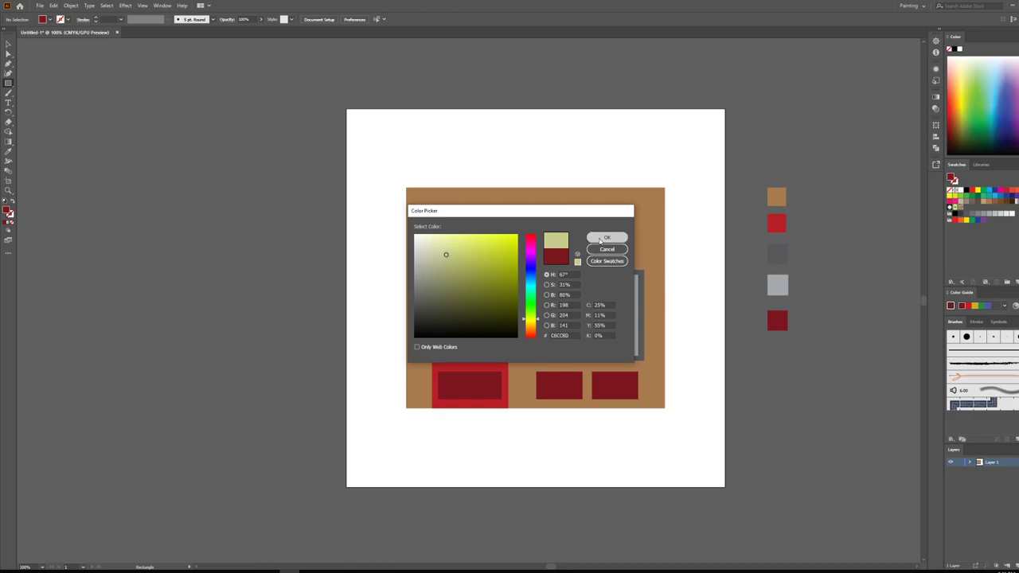
pyautogui.click(607, 237)
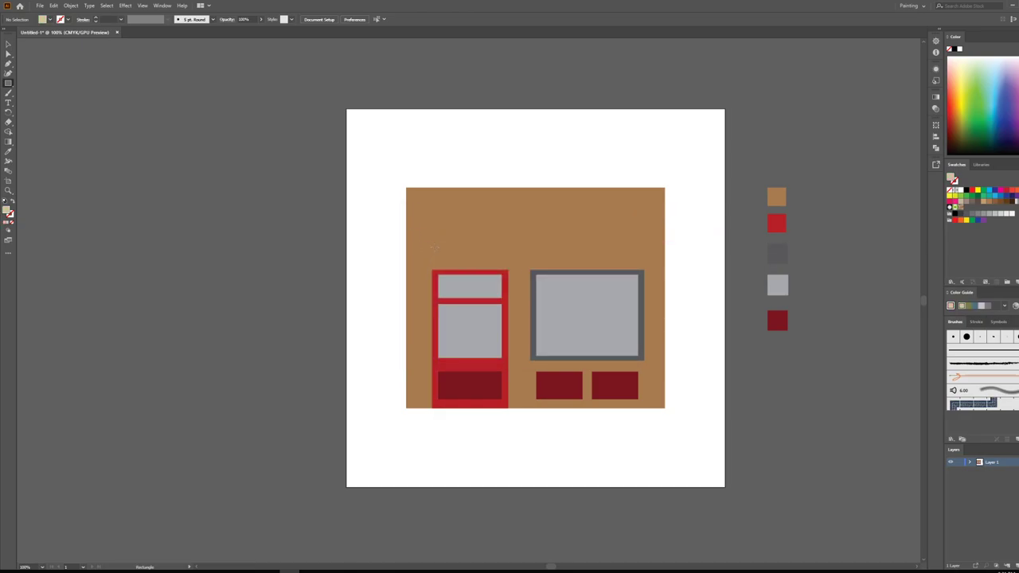
pyautogui.moveTo(432, 246); pyautogui.dragTo(644, 203)
pyautogui.moveTo(643, 205); pyautogui.dragTo(644, 204)
# - Paste a new hex value to lighten the sign band's yellow-green fill
pyautogui.click(8, 44)
pyautogui.click(322, 219)
pyautogui.click(528, 224)
pyautogui.doubleClick(8, 211)
pyautogui.hotkey('ctrl', 'v')
pyautogui.press('Return')
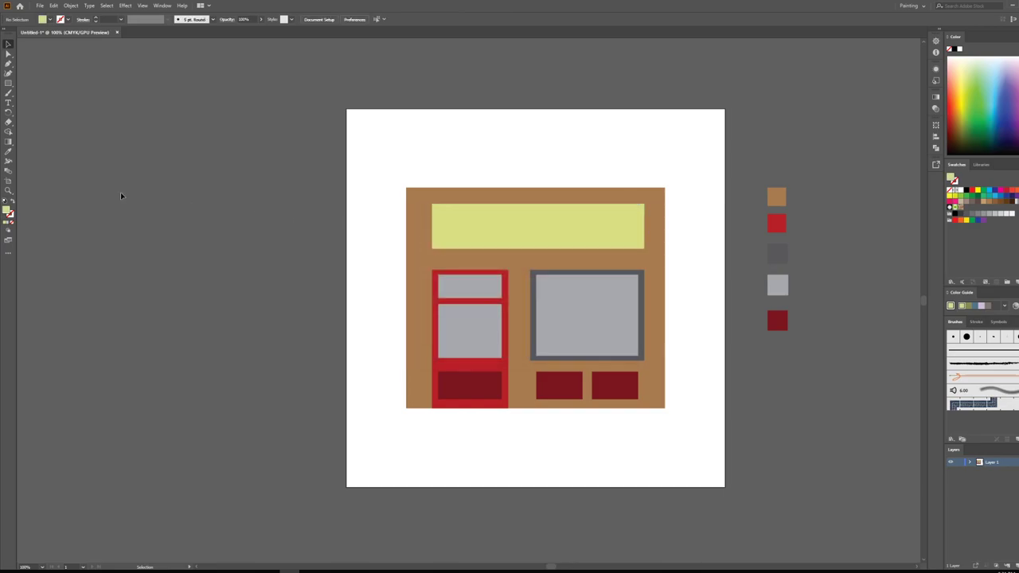
# - Add a matching yellow-green sample square below the dark red sample
pyautogui.click(554, 228)
pyautogui.click(789, 388)
pyautogui.press('m')
pyautogui.moveTo(767, 341); pyautogui.dragTo(790, 363)
pyautogui.click(8, 44)
pyautogui.click(154, 196)
# - Set the fill colour to dark grey, hex 4F4F4F
pyautogui.click(8, 83)
pyautogui.doubleClick(6, 211)
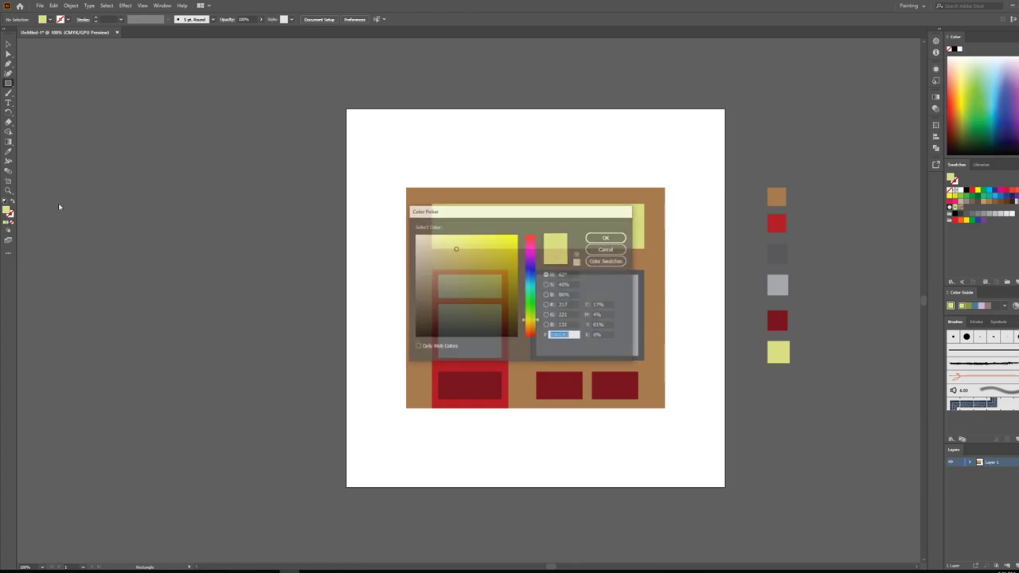
pyautogui.write('4F4F4F')
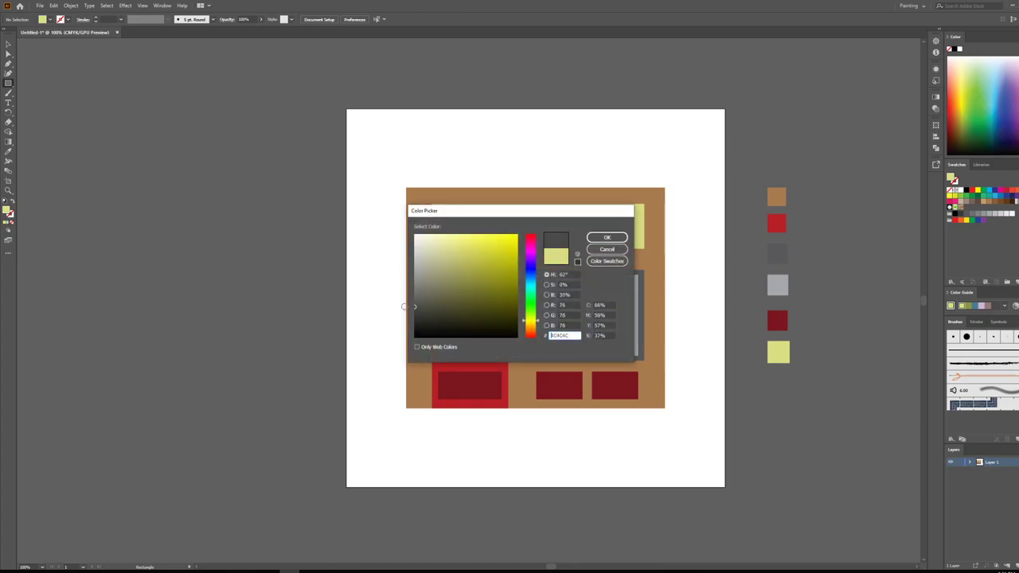
pyautogui.click(608, 237)
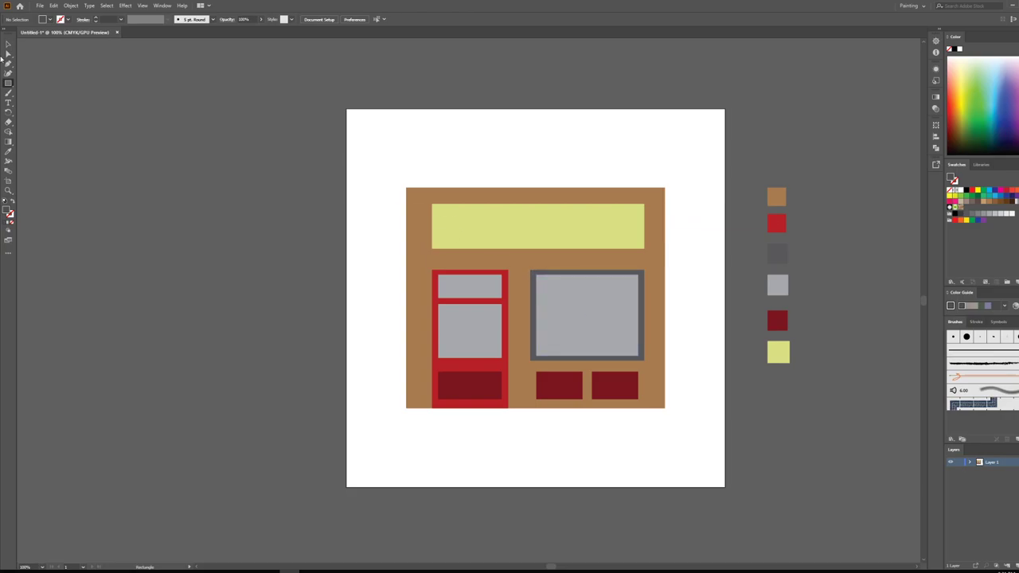
pyautogui.click(7, 45)
pyautogui.click(771, 255)
pyautogui.click(215, 153)
# - Draw a dark grey roof band over the facade top and widen it past both sides
pyautogui.press('m')
pyautogui.moveTo(406, 188); pyautogui.dragTo(666, 156)
pyautogui.click(8, 44)
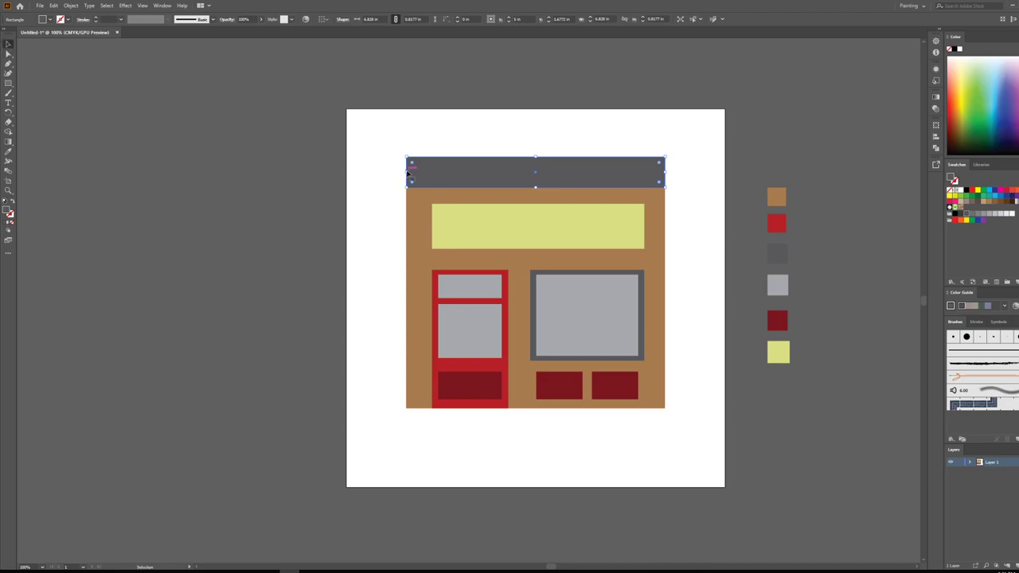
pyautogui.moveTo(408, 172); pyautogui.dragTo(396, 172)
pyautogui.click(190, 151)
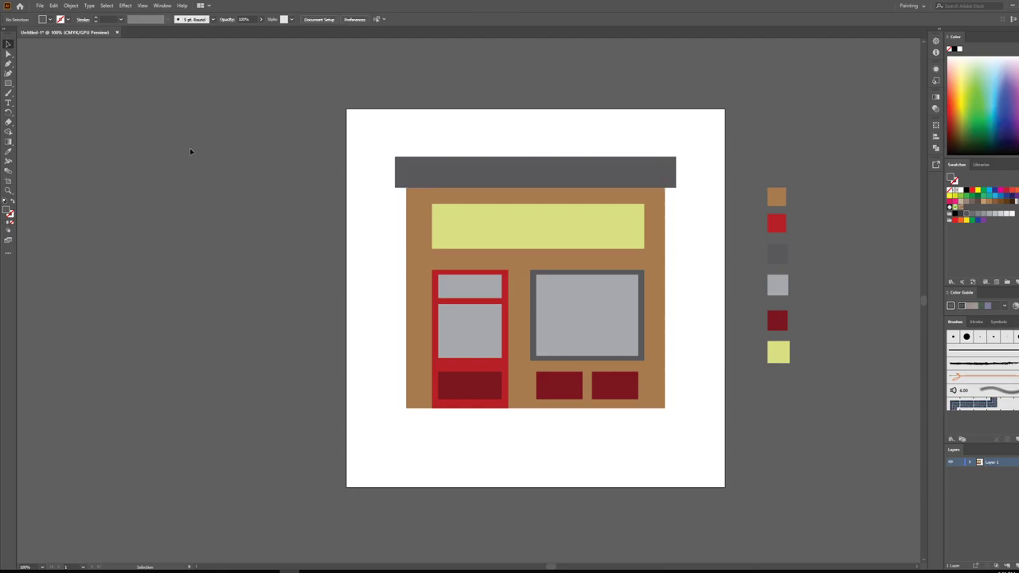
pyautogui.click(396, 171)
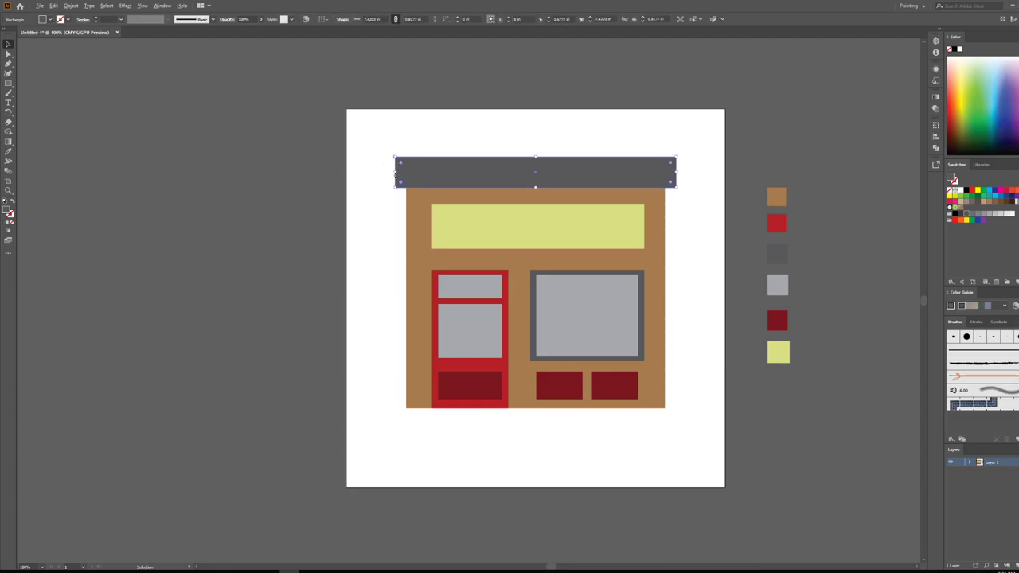
pyautogui.moveTo(395, 172); pyautogui.dragTo(391, 172)
pyautogui.click(249, 157)
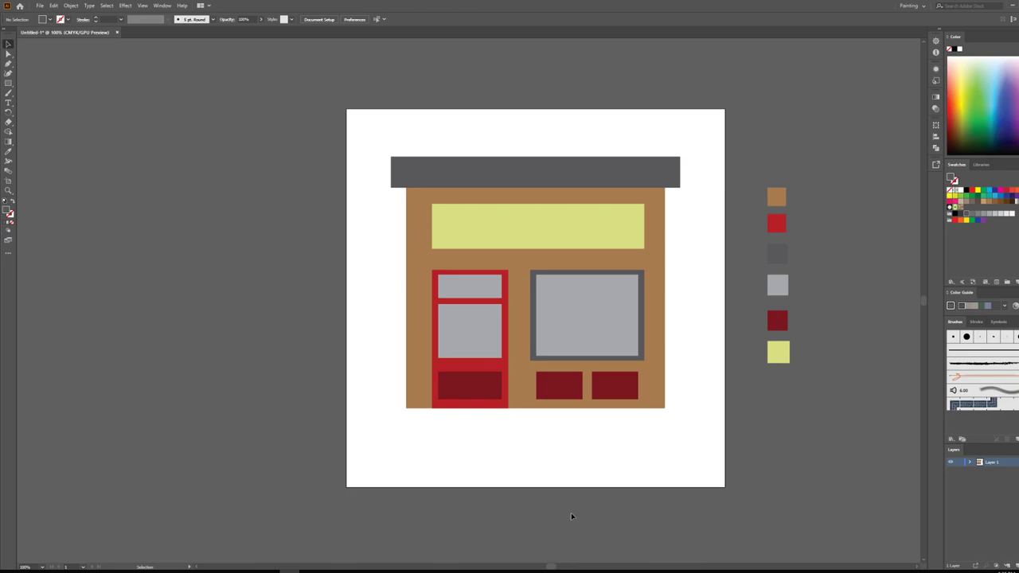
# - Draw a slim vertical yellow-green handle on the red door's large grey pane
pyautogui.hotkey('ctrl', '+')
pyautogui.hotkey('ctrl', '+')
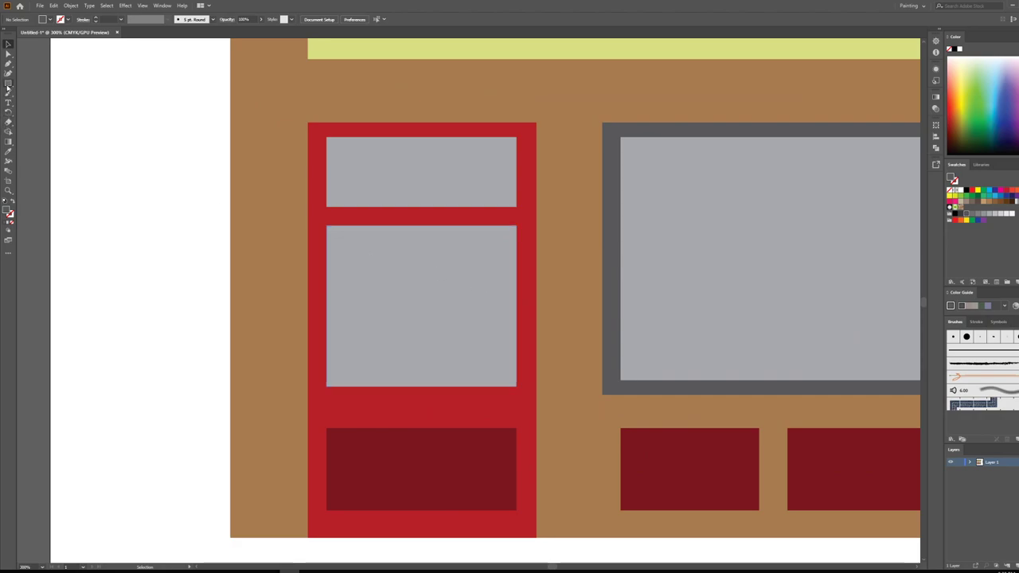
pyautogui.hotkey('ctrl', '-')
pyautogui.click(579, 97)
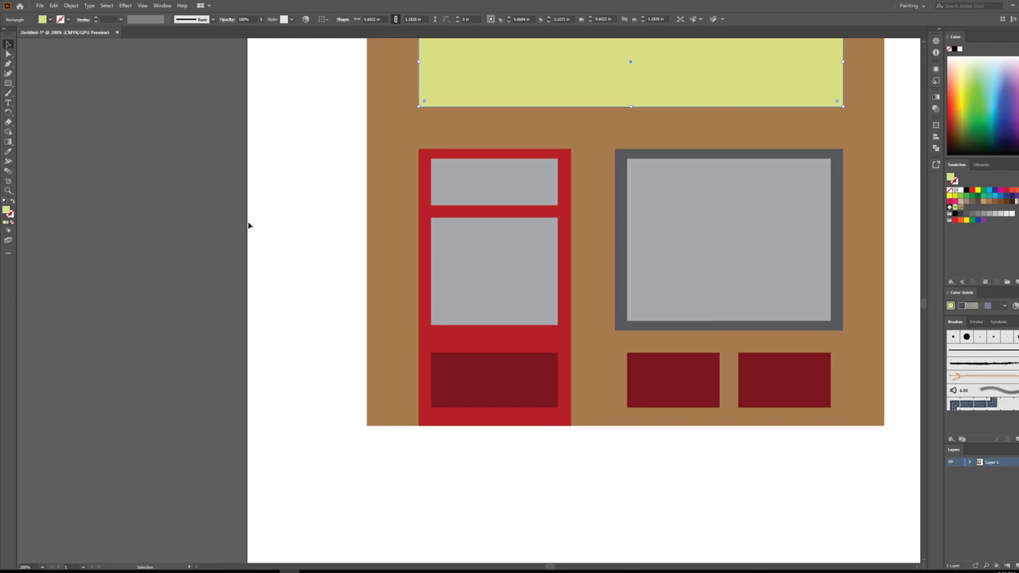
pyautogui.click(300, 229)
pyautogui.scroll(1, 645, 269)
pyautogui.press('m')
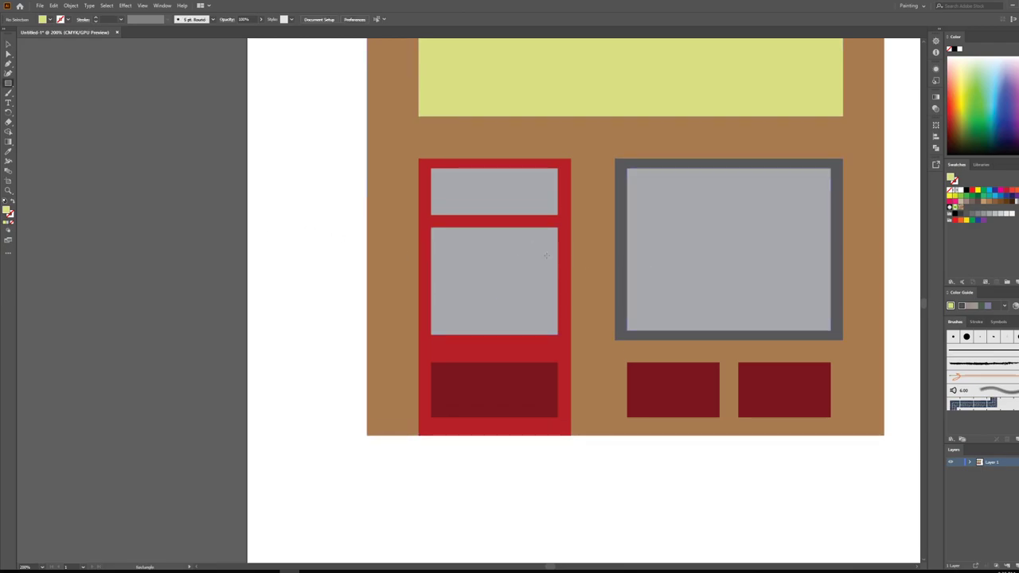
pyautogui.moveTo(545, 256); pyautogui.dragTo(543, 308)
pyautogui.click(8, 44)
pyautogui.hotkey('ctrl', 'shift', 'a')
pyautogui.hotkey('ctrl', '-')
pyautogui.hotkey('ctrl', '-')
pyautogui.hotkey('ctrl', '-')
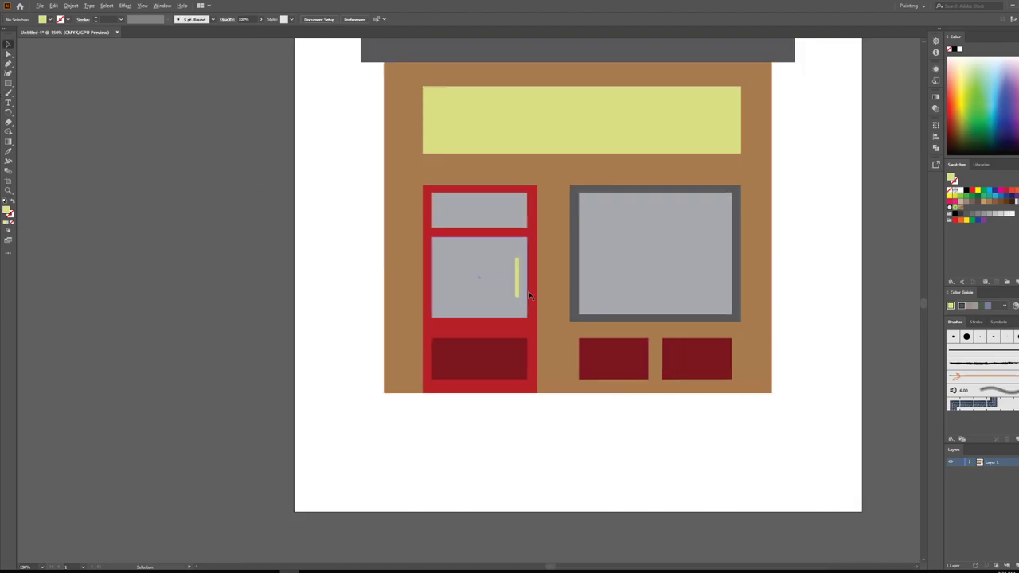
pyautogui.moveTo(751, 377); pyautogui.dragTo(620, 355)
# - Set the fill colour to a light neutral grey
pyautogui.scroll(2, 498, 291)
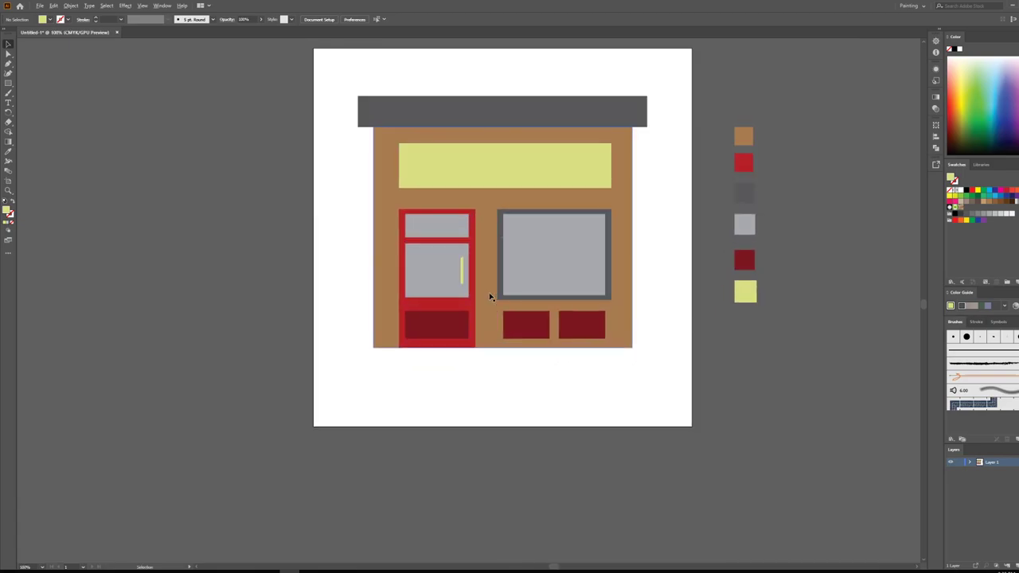
pyautogui.scroll(-1, 505, 284)
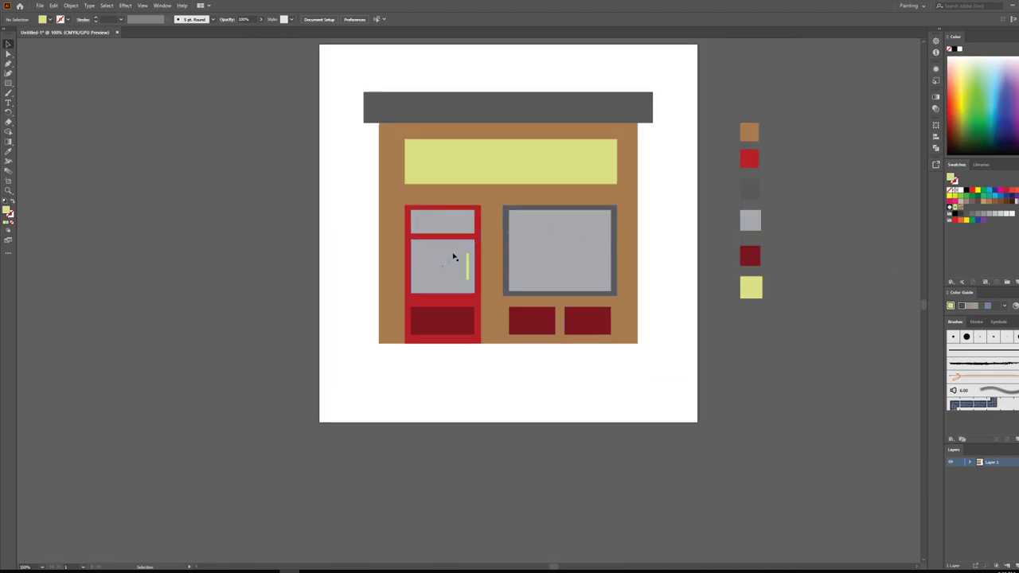
pyautogui.scroll(1, 544, 277)
pyautogui.scroll(1, 505, 253)
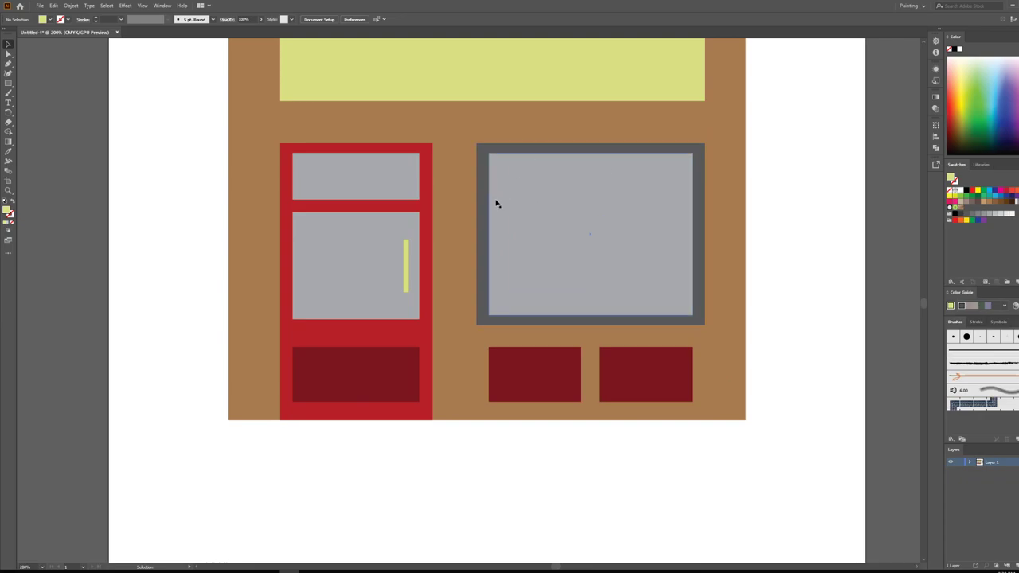
pyautogui.click(594, 211)
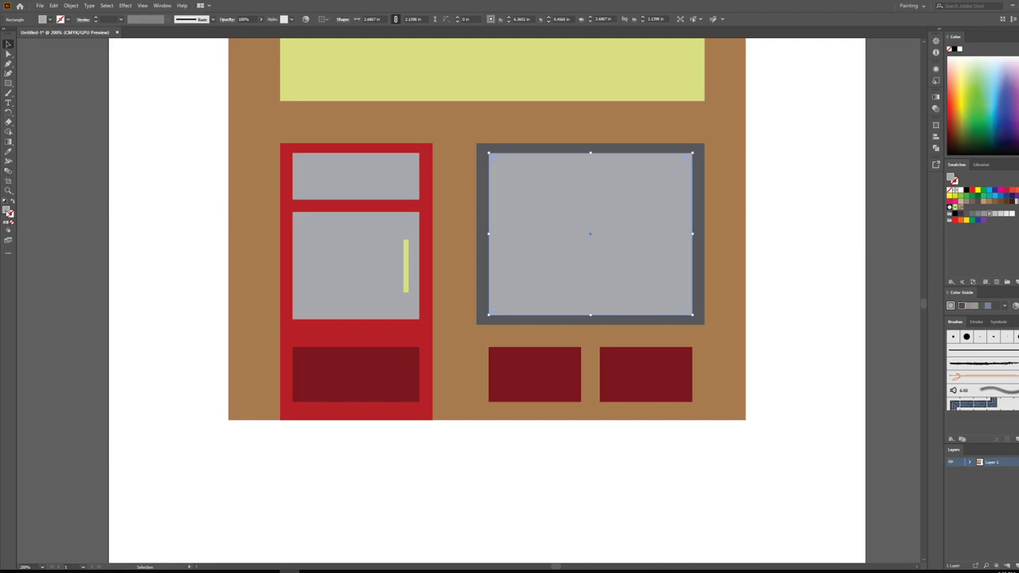
pyautogui.hotkey('ctrl', 'shift', 'a')
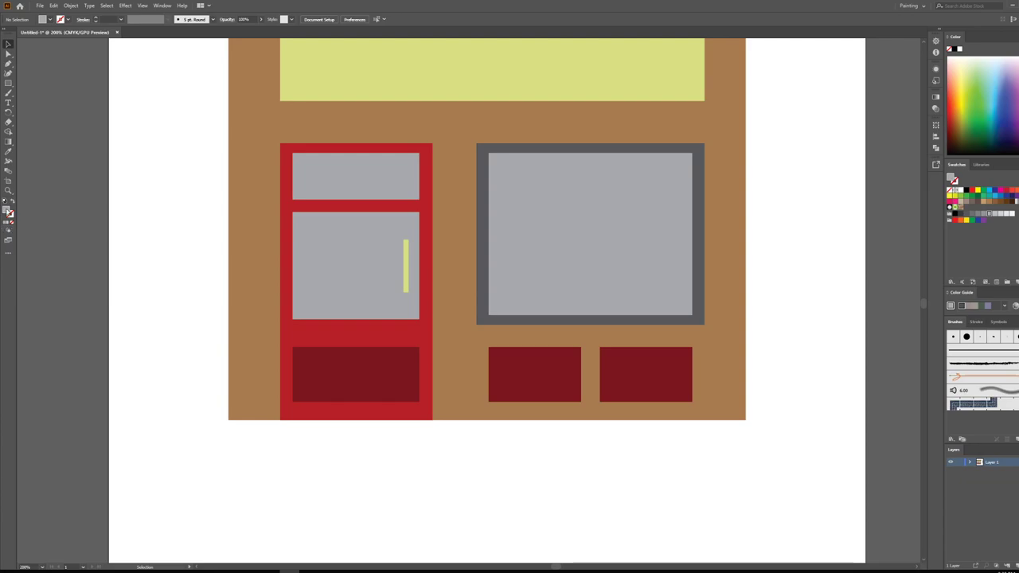
pyautogui.doubleClick(7, 210)
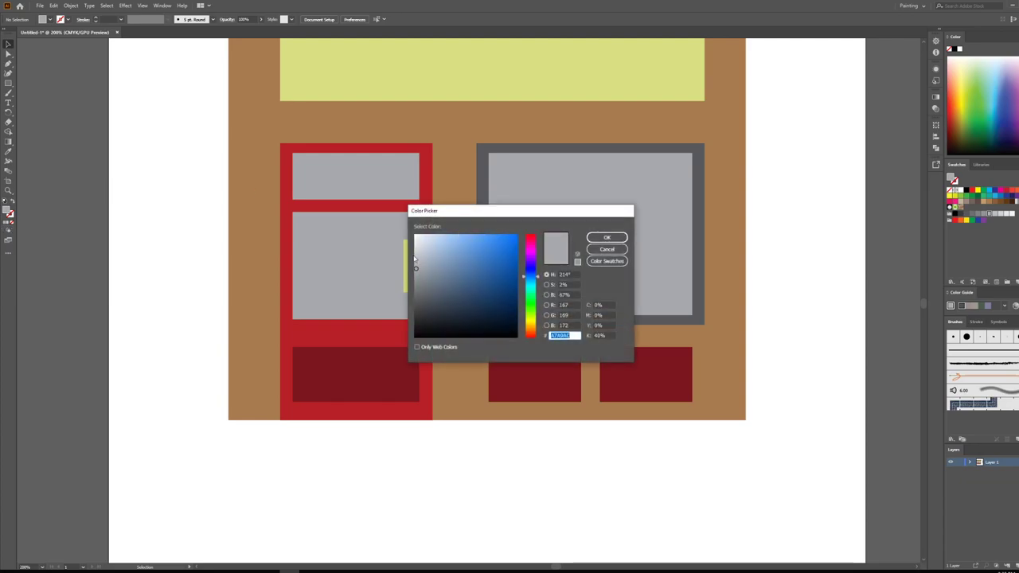
pyautogui.click(414, 256)
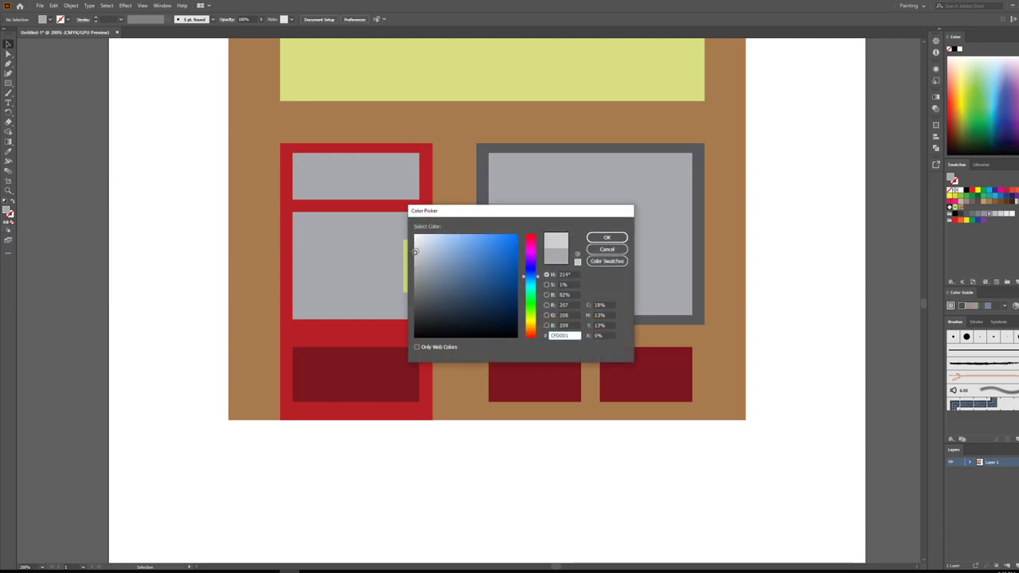
pyautogui.moveTo(414, 251); pyautogui.dragTo(416, 249)
pyautogui.click(606, 237)
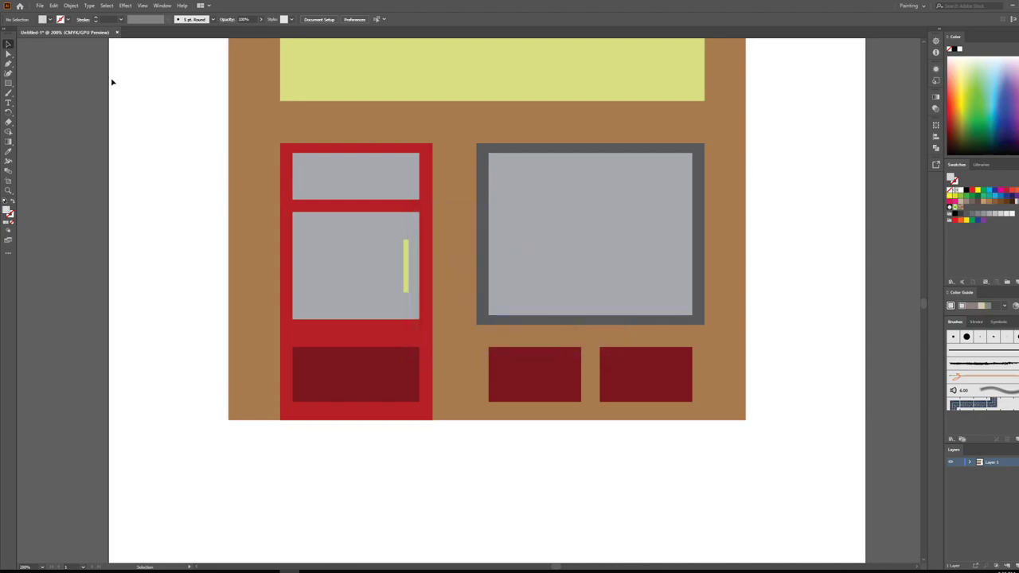
# - Pen-draw two thin diagonal glare stripes in the window's top-left corner
pyautogui.click(8, 63)
pyautogui.click(489, 188)
pyautogui.click(528, 152)
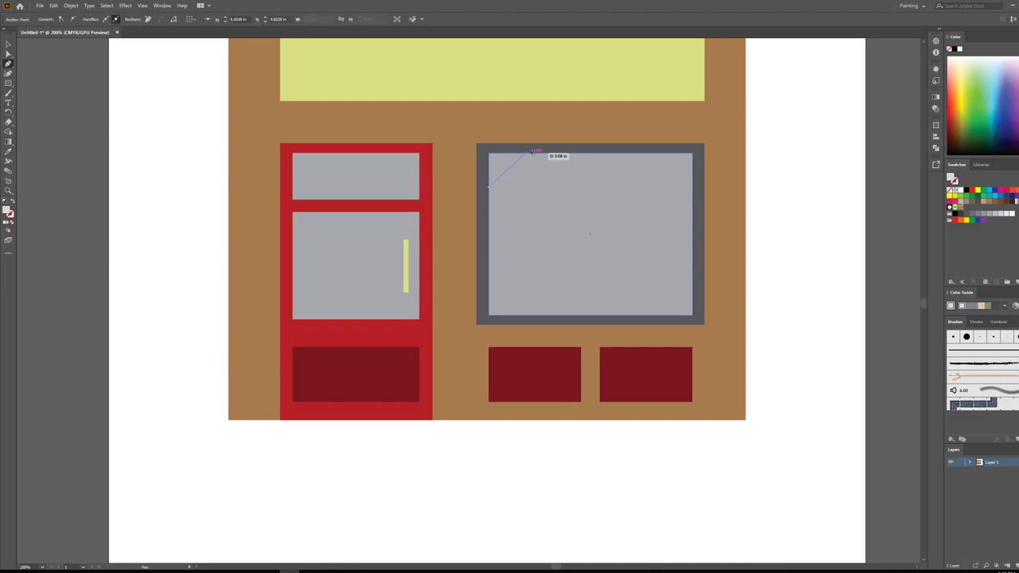
pyautogui.click(532, 156)
pyautogui.click(488, 191)
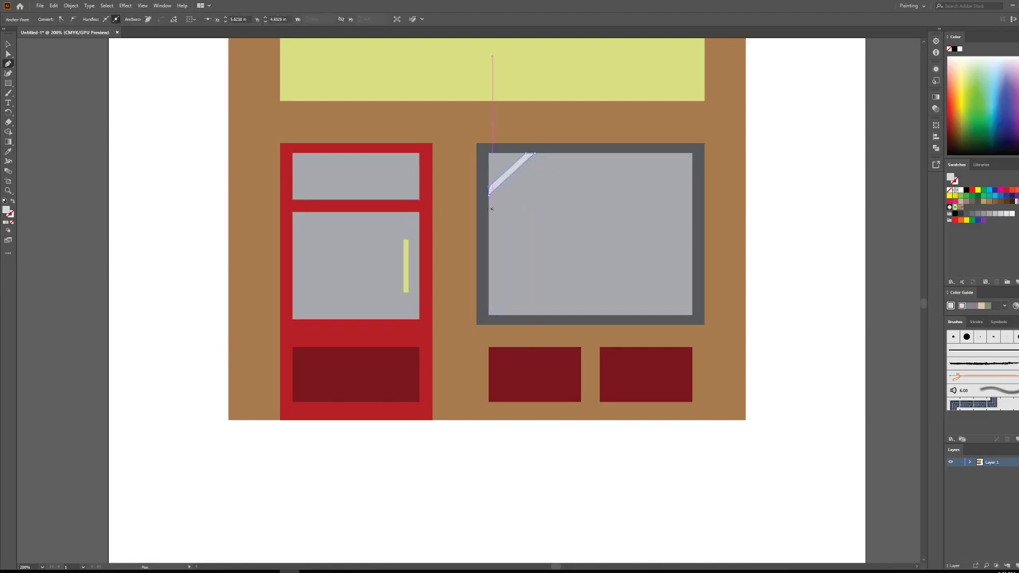
pyautogui.click(487, 202)
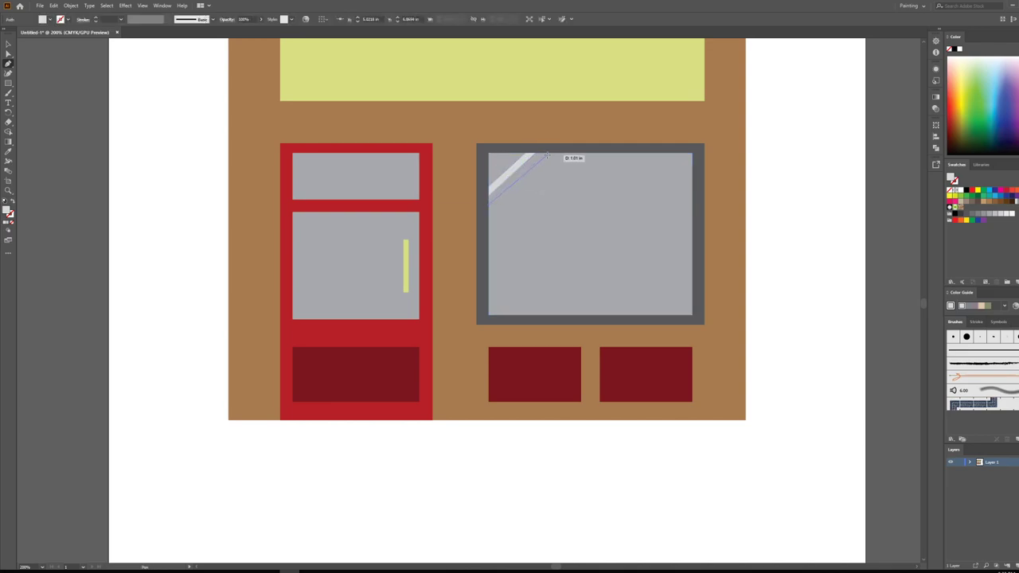
pyautogui.click(546, 150)
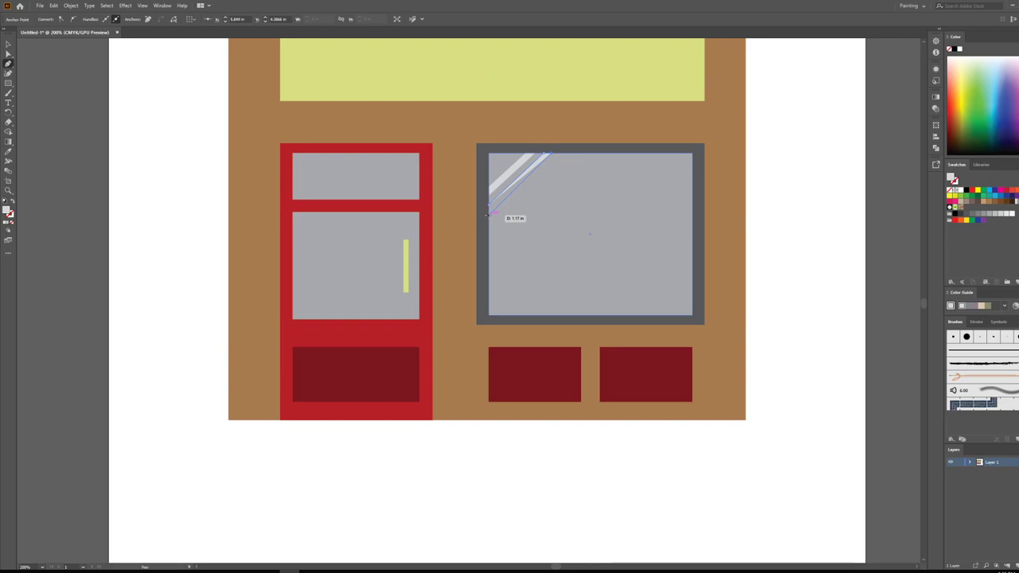
pyautogui.click(489, 209)
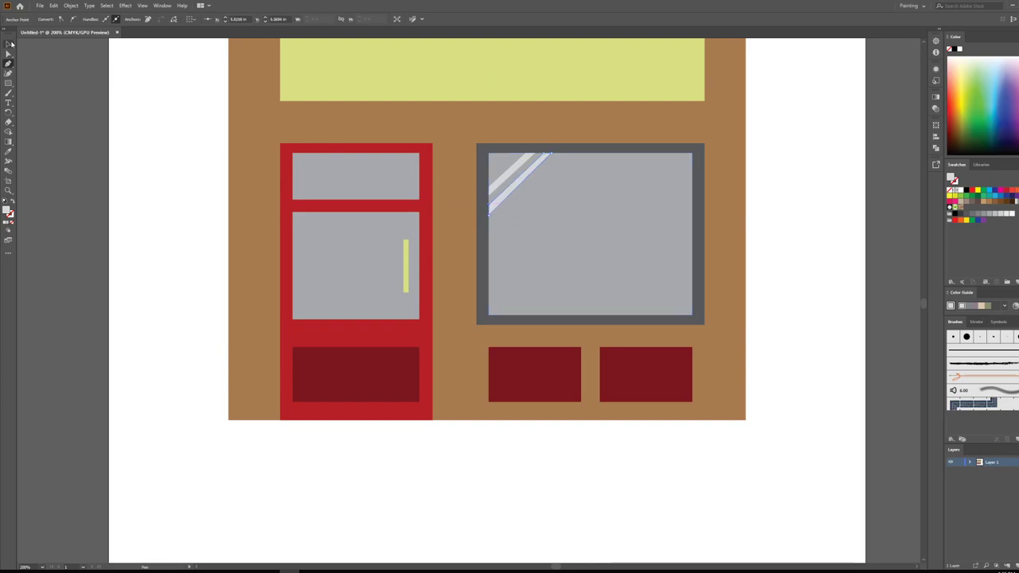
pyautogui.click(8, 44)
pyautogui.click(109, 95)
pyautogui.hotkey('ctrl', '1')
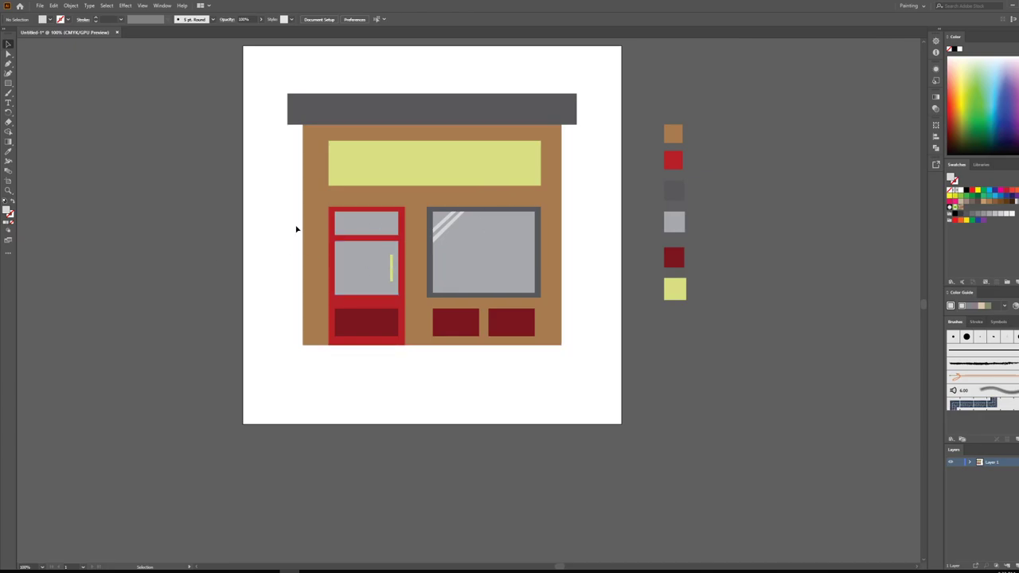
# - Set the fill colour to green in the Color Picker
pyautogui.scroll(1, 297, 239)
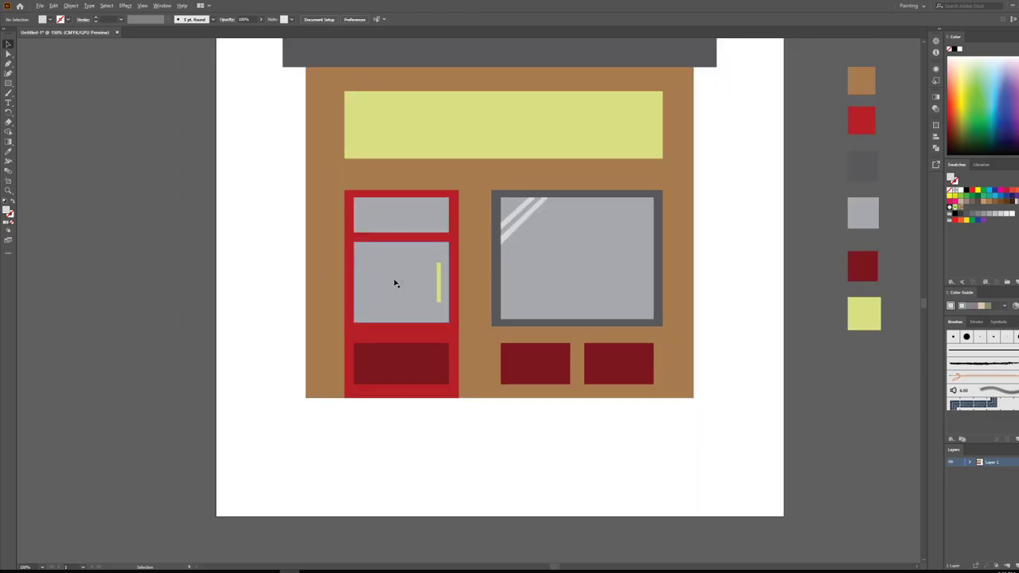
pyautogui.scroll(1, 442, 273)
pyautogui.scroll(1, 332, 284)
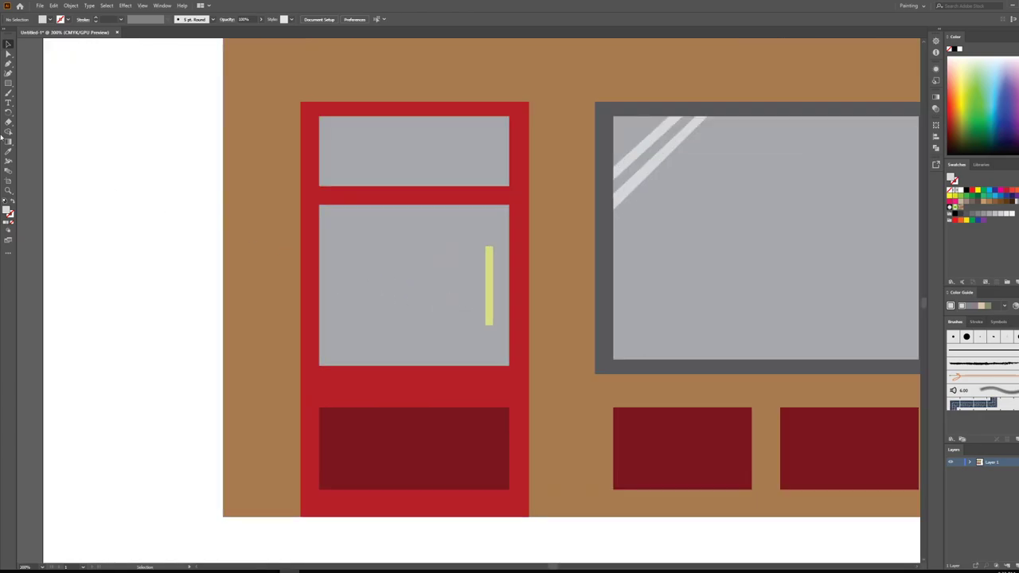
pyautogui.doubleClick(7, 212)
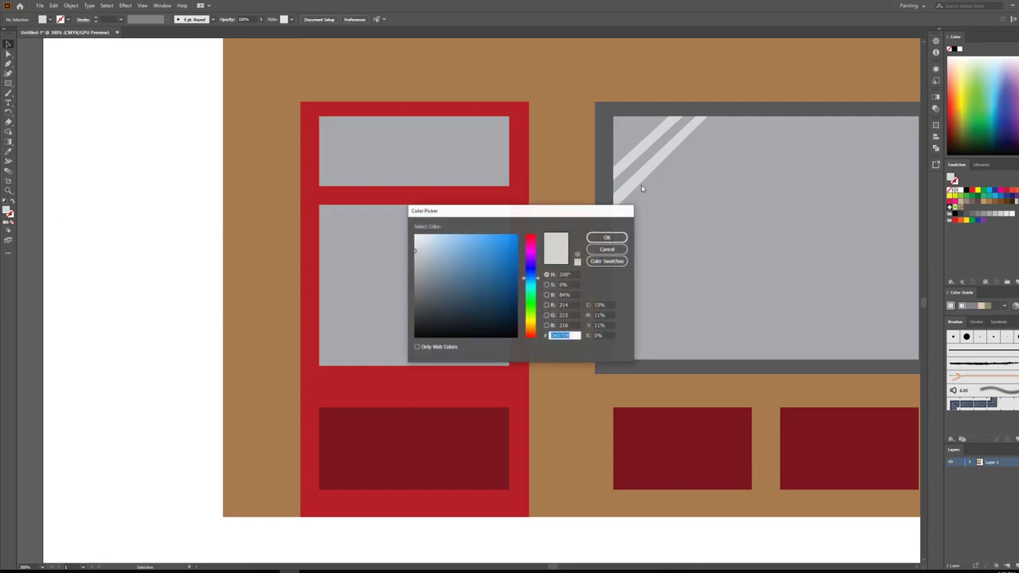
pyautogui.click(531, 312)
pyautogui.click(515, 256)
pyautogui.click(606, 237)
pyautogui.click(50, 19)
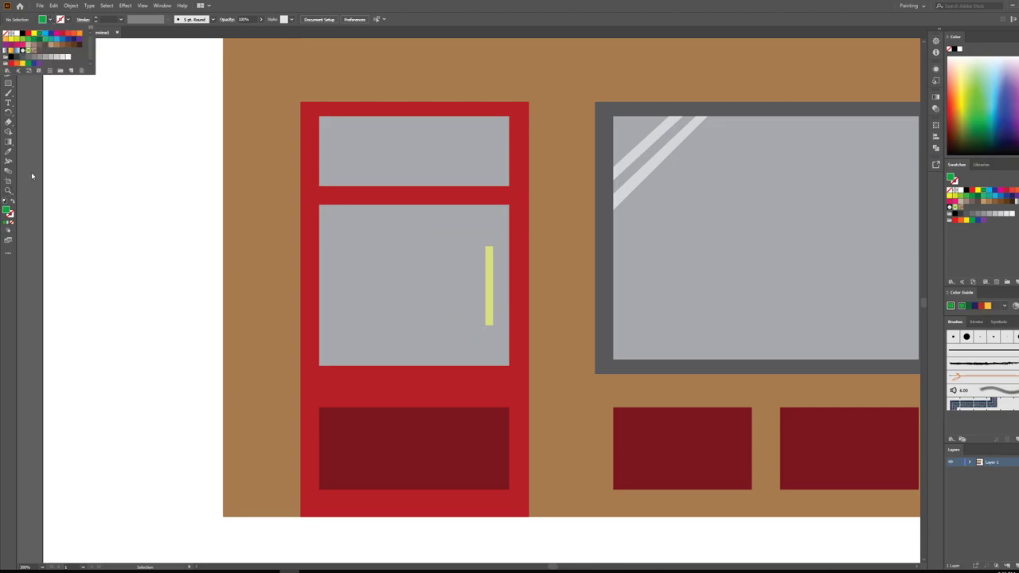
# - Draw a green rectangle on the door's glass panel and fully round its corners
pyautogui.click(191, 172)
pyautogui.press('m')
pyautogui.moveTo(362, 284); pyautogui.dragTo(457, 322)
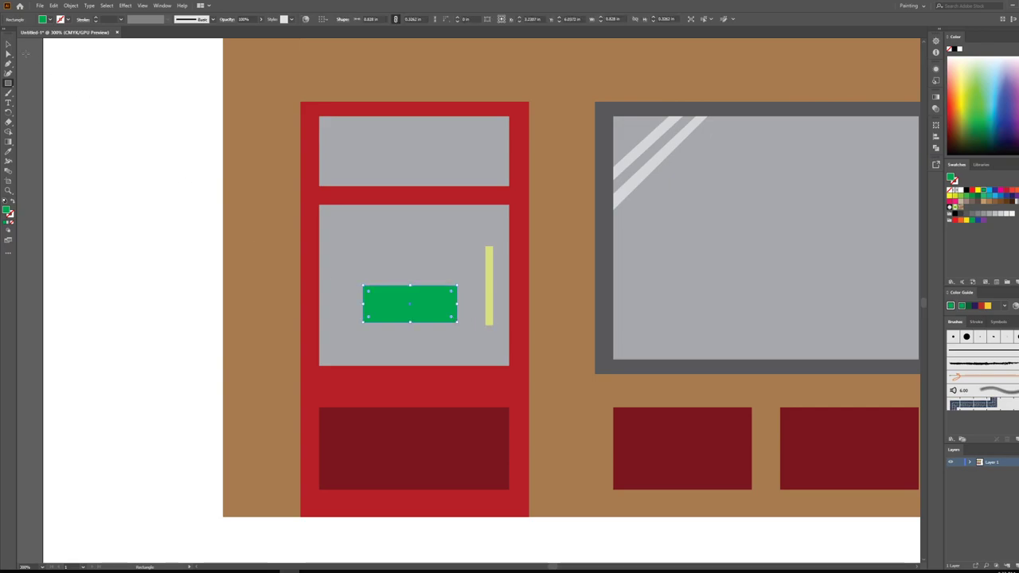
pyautogui.press('v')
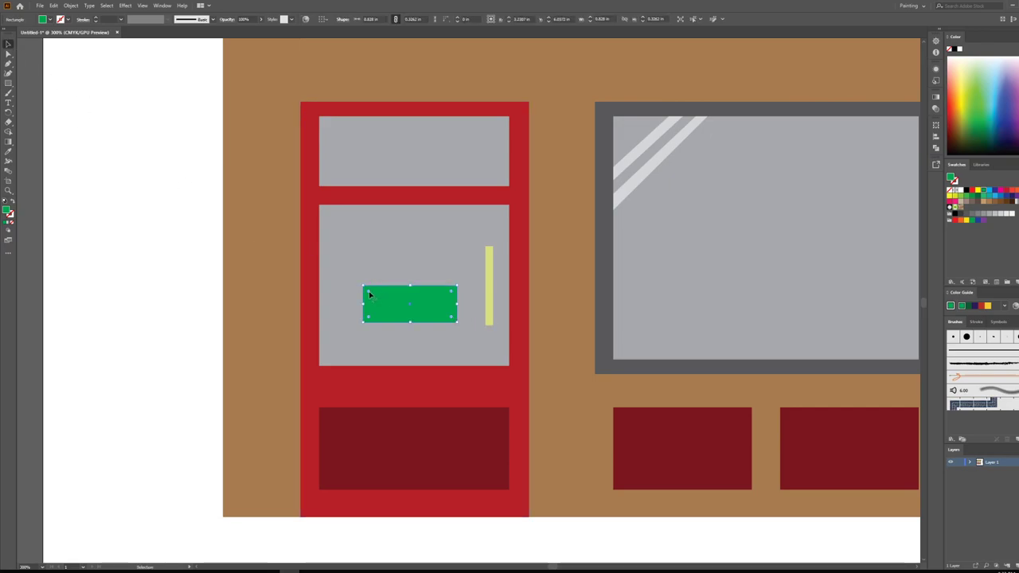
pyautogui.moveTo(369, 294); pyautogui.dragTo(381, 302)
pyautogui.click(160, 184)
# - Add a green sample square below the colour swatch column
pyautogui.scroll(-2, 555, 277)
pyautogui.scroll(-1, 555, 277)
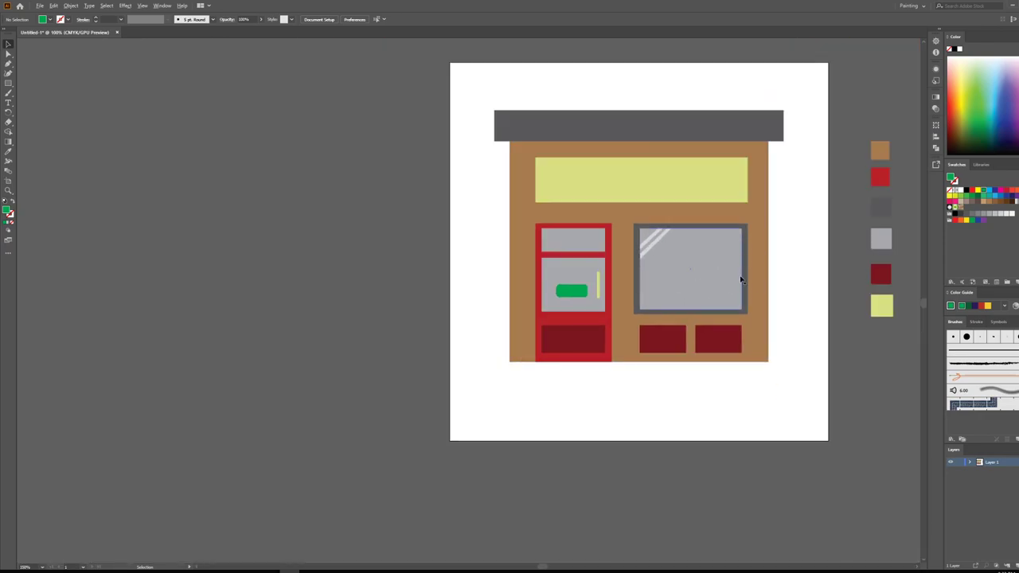
pyautogui.scroll(2, 799, 277)
pyautogui.scroll(-2, 798, 277)
pyautogui.click(575, 293)
pyautogui.press('m')
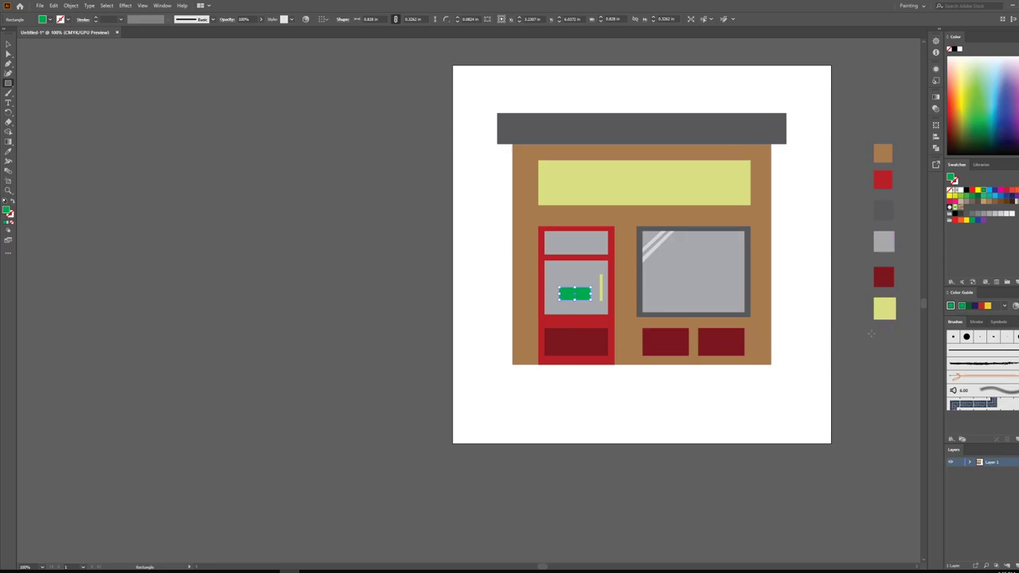
pyautogui.moveTo(873, 331); pyautogui.dragTo(895, 354)
pyautogui.press('v')
pyautogui.click(682, 302)
# - Nudge the green rounded sign into place on the door's glass panel
pyautogui.scroll(5, 589, 277)
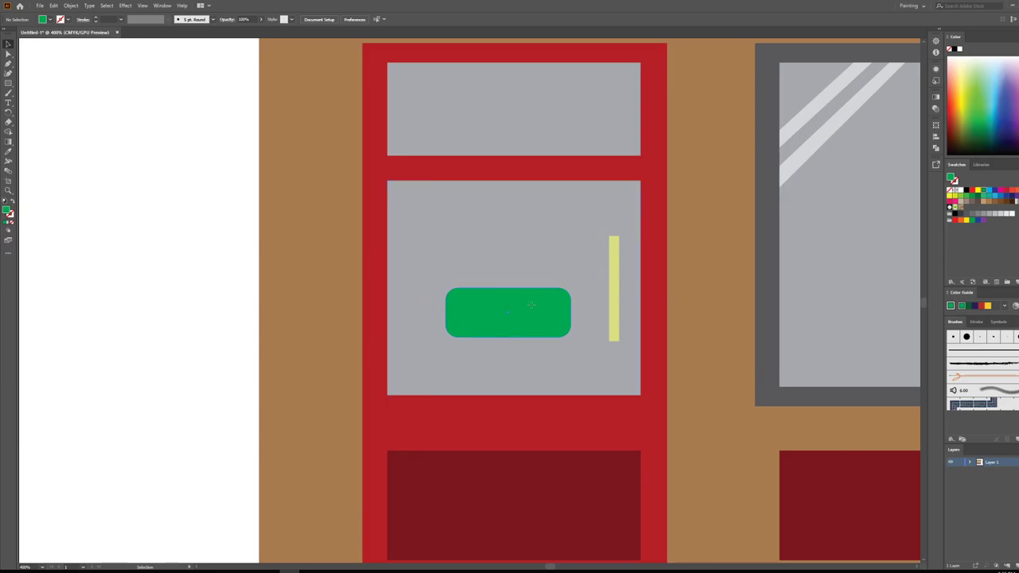
pyautogui.click(546, 305)
pyautogui.moveTo(546, 305)
pyautogui.mouseDown()
pyautogui.moveTo(546, 266)
pyautogui.moveTo(547, 309)
pyautogui.mouseUp()
pyautogui.click(182, 273)
pyautogui.click(241, 271)
pyautogui.scroll(1, 573, 253)
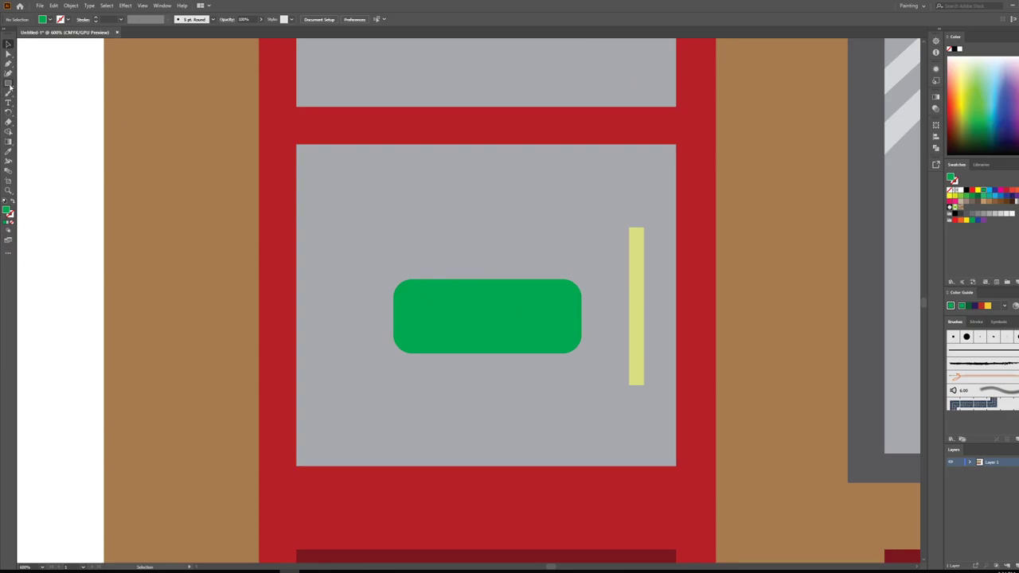
# - Select the Line Segment tool and set fill to 000000 and stroke to black
pyautogui.click(9, 86)
pyautogui.click(53, 123)
pyautogui.doubleClick(8, 212)
pyautogui.write('000000')
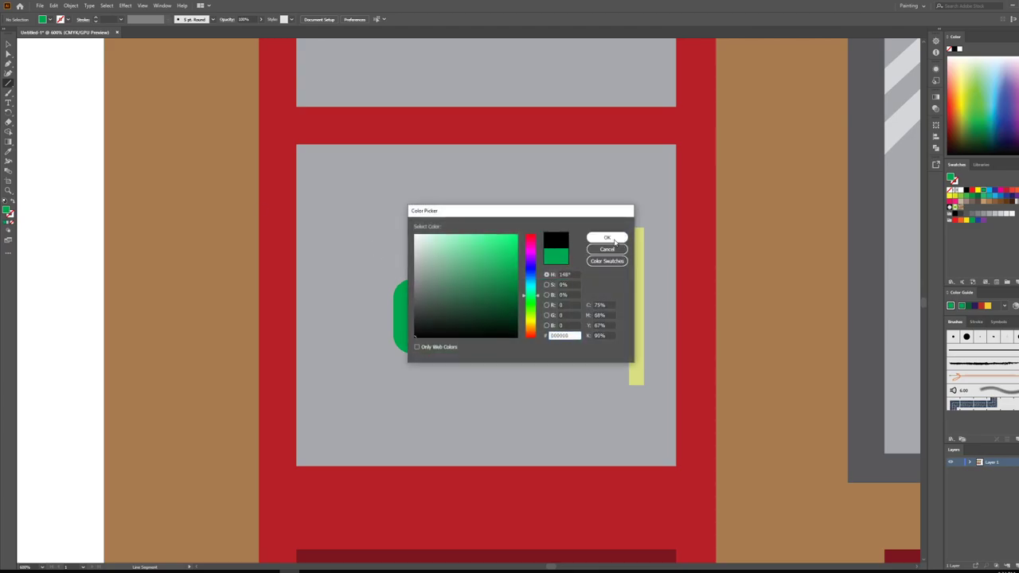
pyautogui.click(606, 238)
pyautogui.click(62, 20)
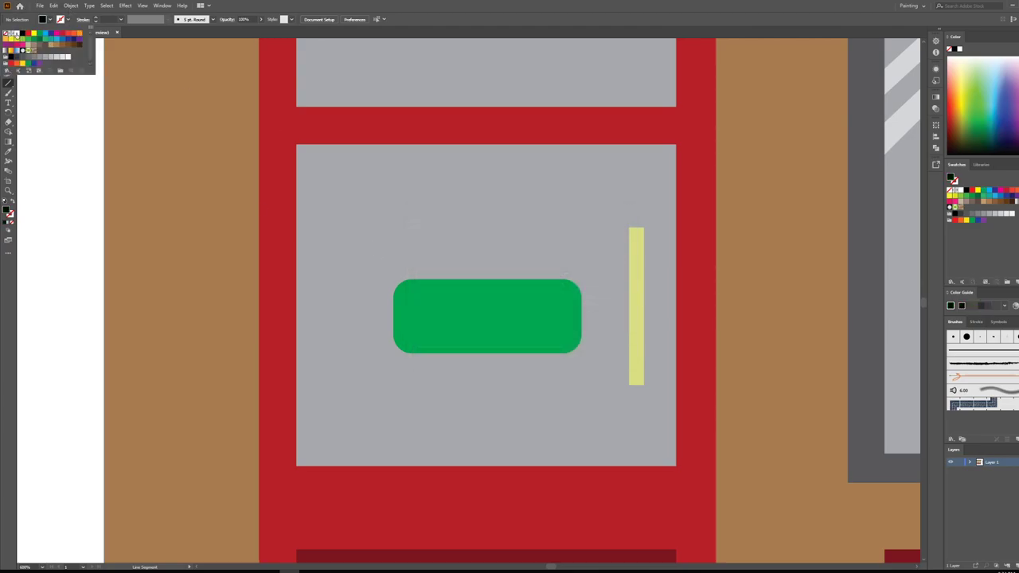
pyautogui.click(21, 33)
pyautogui.press('Escape')
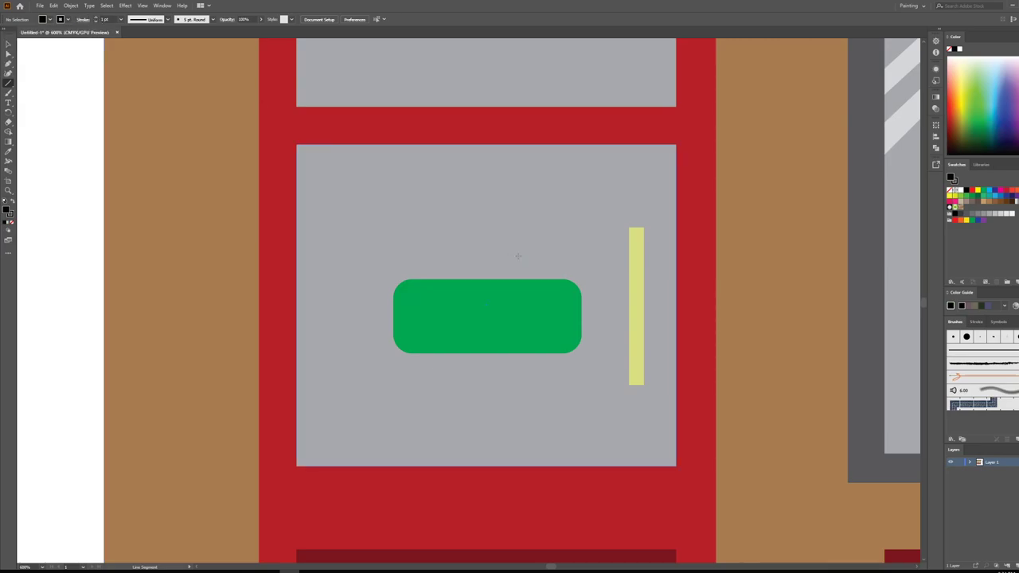
# - Draw two black lines from the sign's top corners meeting at a shared peak
pyautogui.click(414, 280)
pyautogui.press('Escape')
pyautogui.moveTo(412, 278); pyautogui.dragTo(487, 185)
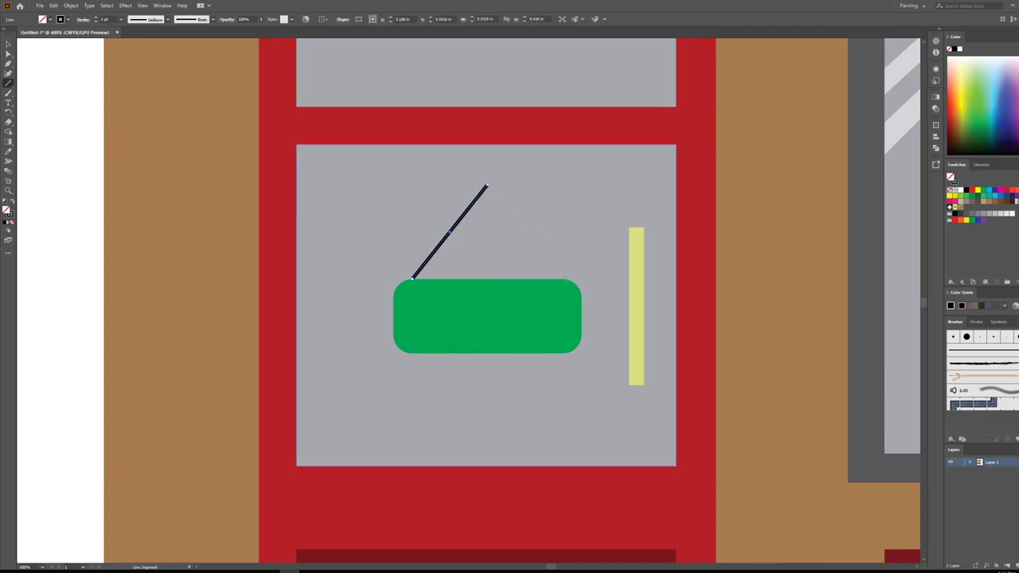
pyautogui.moveTo(561, 278); pyautogui.dragTo(487, 186)
pyautogui.press('v')
pyautogui.click(227, 168)
pyautogui.scroll(1, 530, 375)
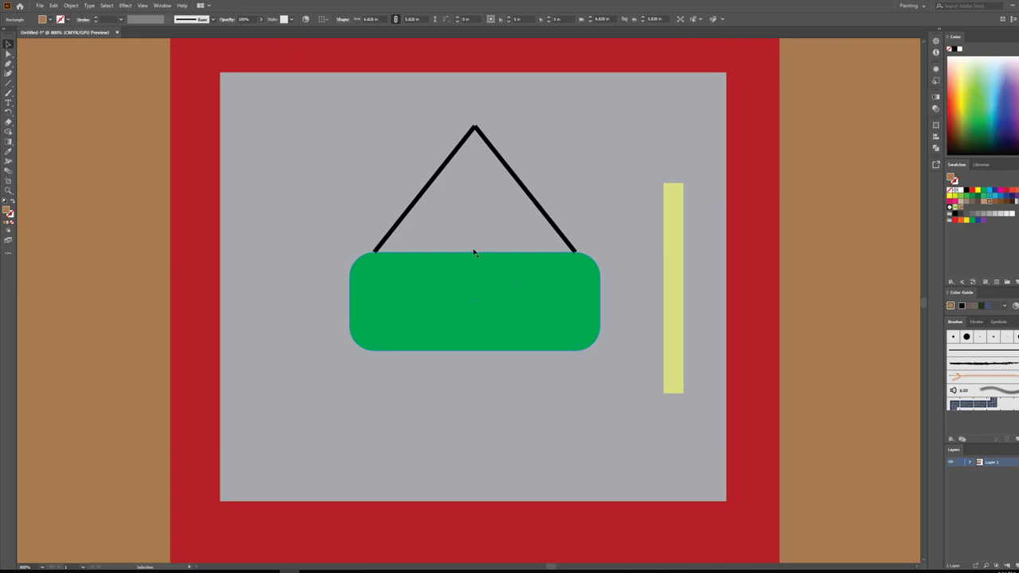
# - Set the fill to white, then undo after it recolours the building
pyautogui.press('t')
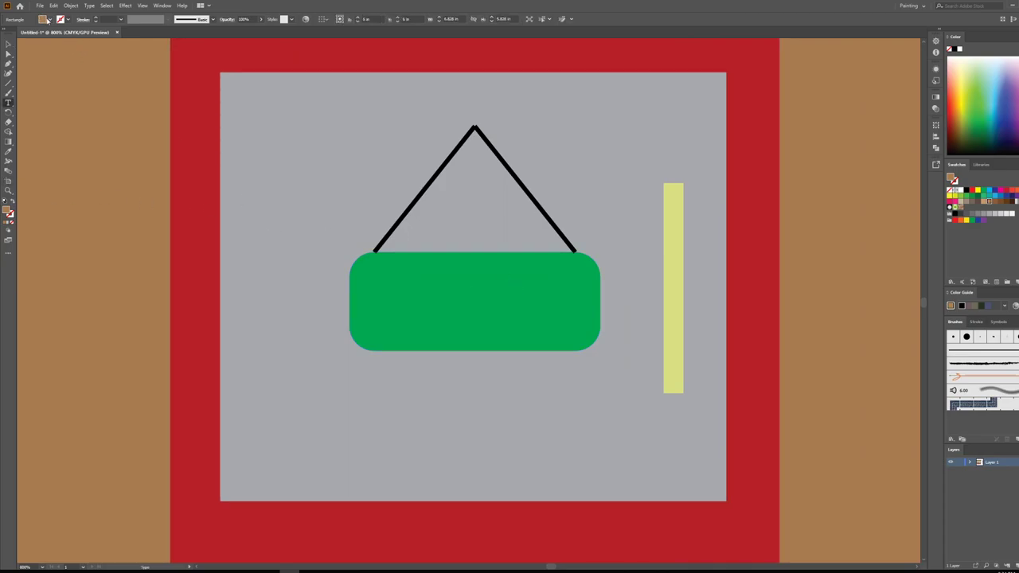
pyautogui.click(45, 20)
pyautogui.click(16, 35)
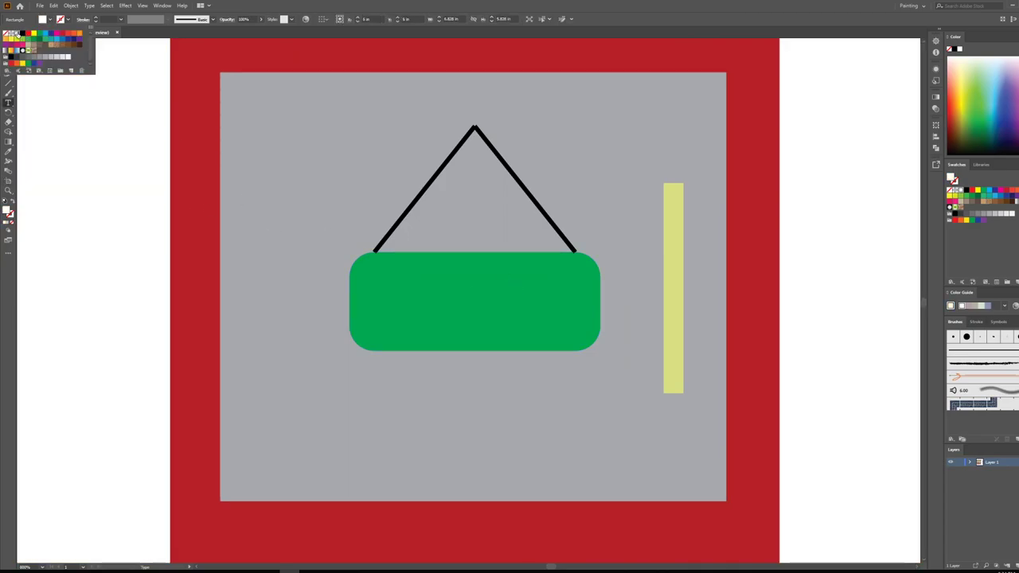
pyautogui.click(216, 104)
pyautogui.scroll(-5, 189, 176)
pyautogui.hotkey('ctrl', 'z')
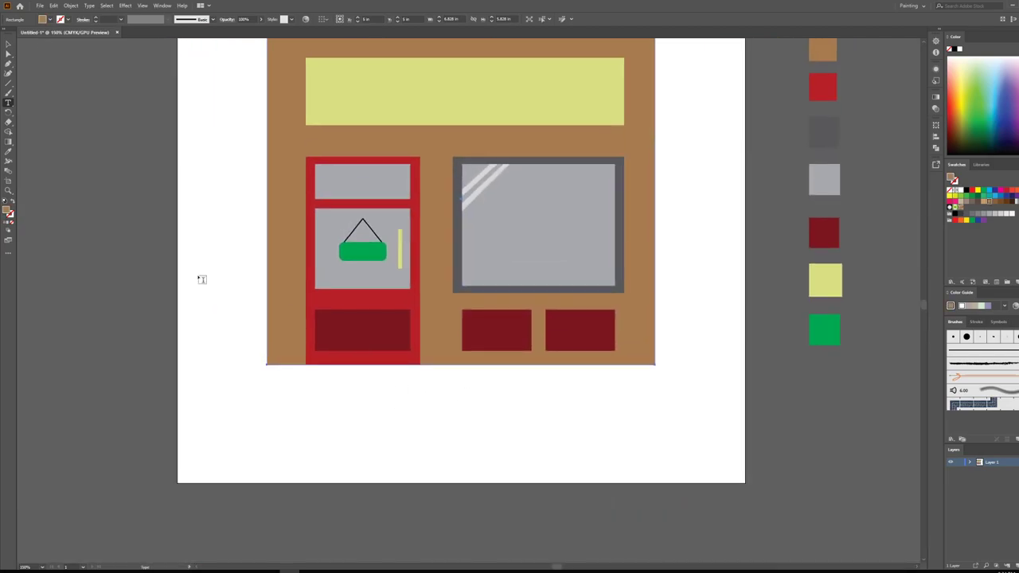
pyautogui.click(8, 44)
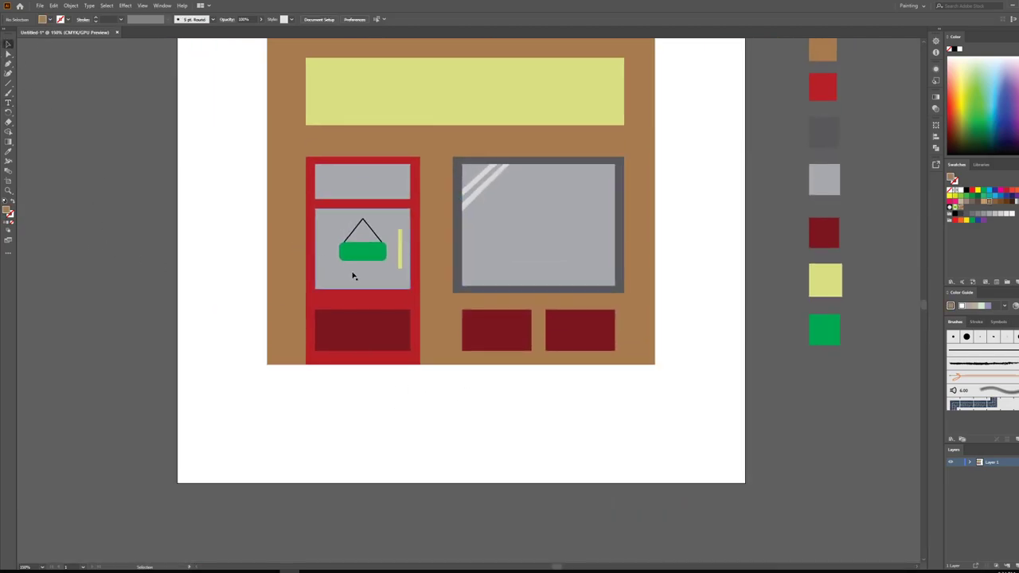
pyautogui.scroll(3, 349, 258)
pyautogui.scroll(3, 348, 257)
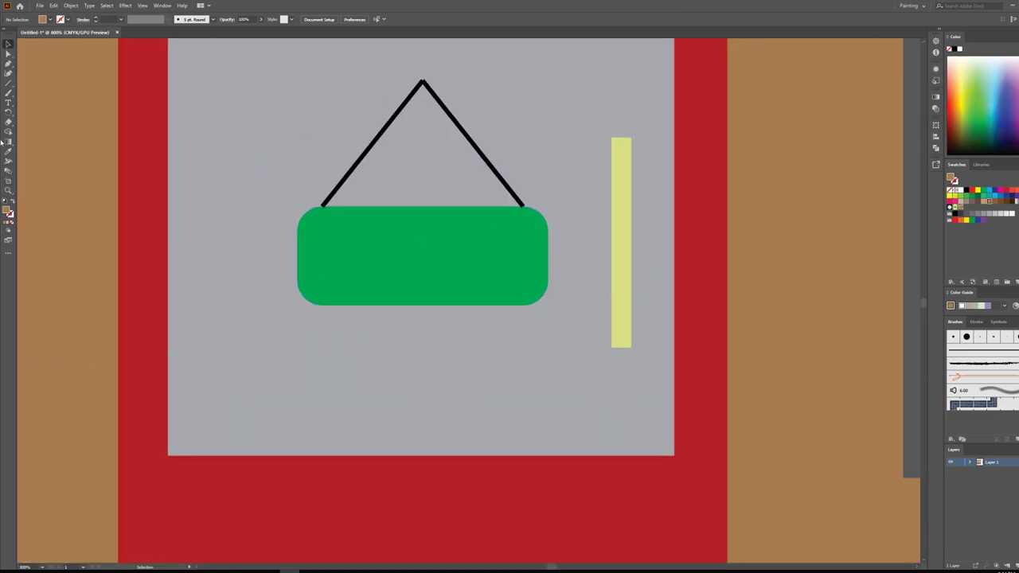
# - With a white fill, type the word OPEN on the green sign
pyautogui.click(8, 102)
pyautogui.click(50, 21)
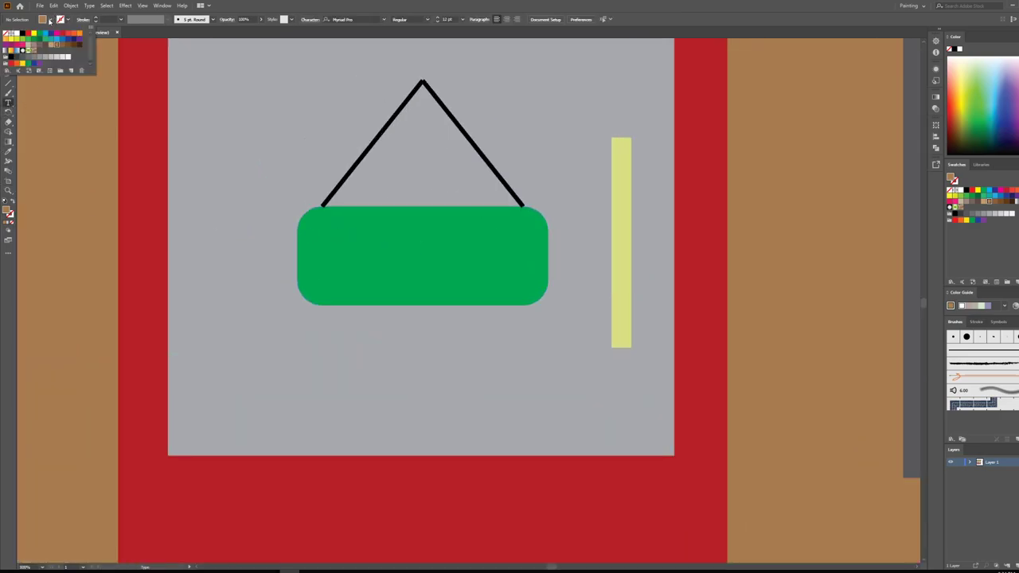
pyautogui.click(14, 35)
pyautogui.press('Escape')
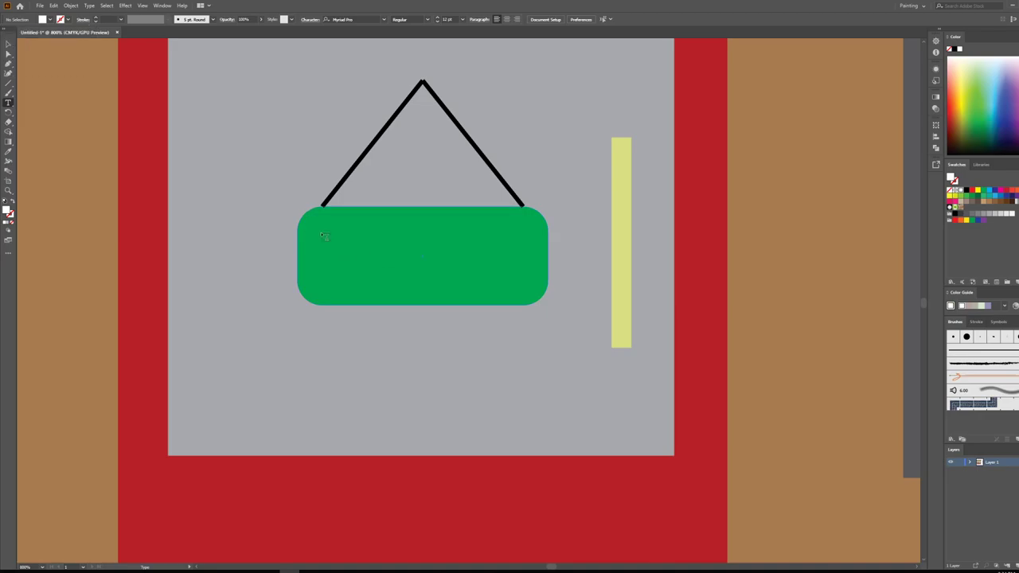
pyautogui.click(324, 236)
pyautogui.write('open')
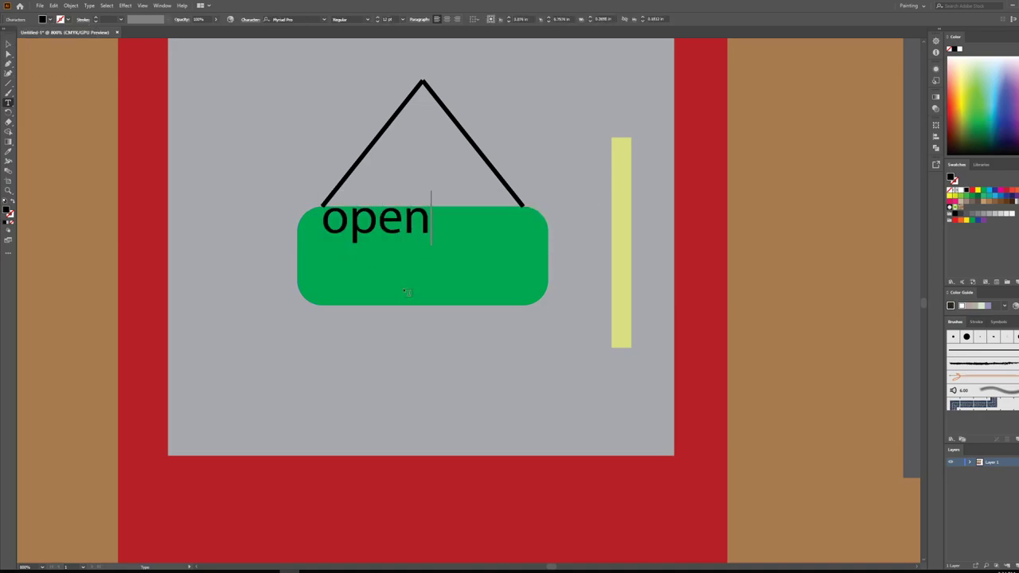
pyautogui.press('BackSpace')
pyautogui.press('BackSpace')
pyautogui.press('BackSpace')
pyautogui.press('BackSpace')
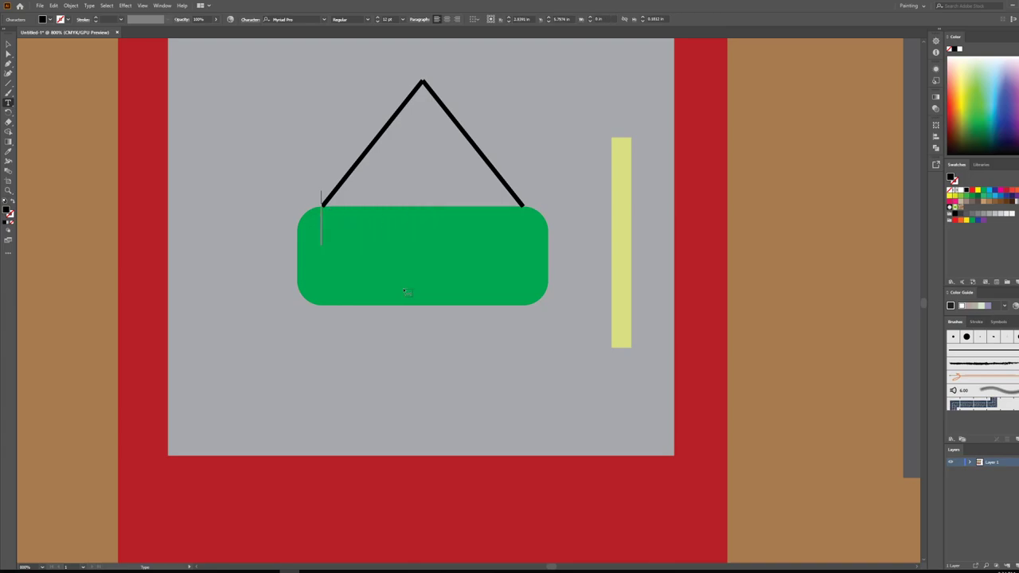
pyautogui.write('OPEN')
pyautogui.press('Escape')
# - Centre the OPEN text, make it white, and enlarge it to fill the sign
pyautogui.moveTo(363, 220); pyautogui.dragTo(405, 258)
pyautogui.click(50, 20)
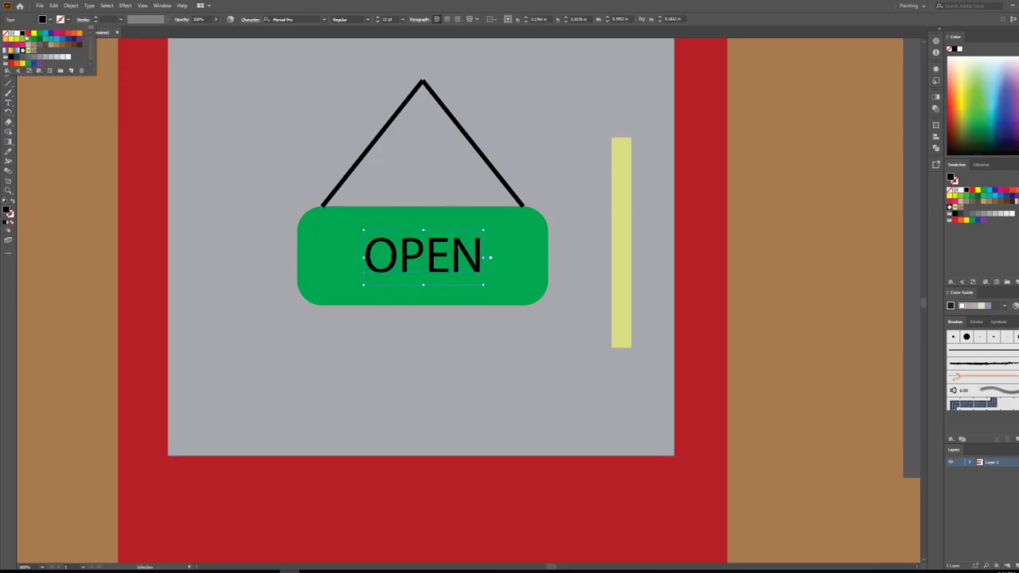
pyautogui.click(20, 35)
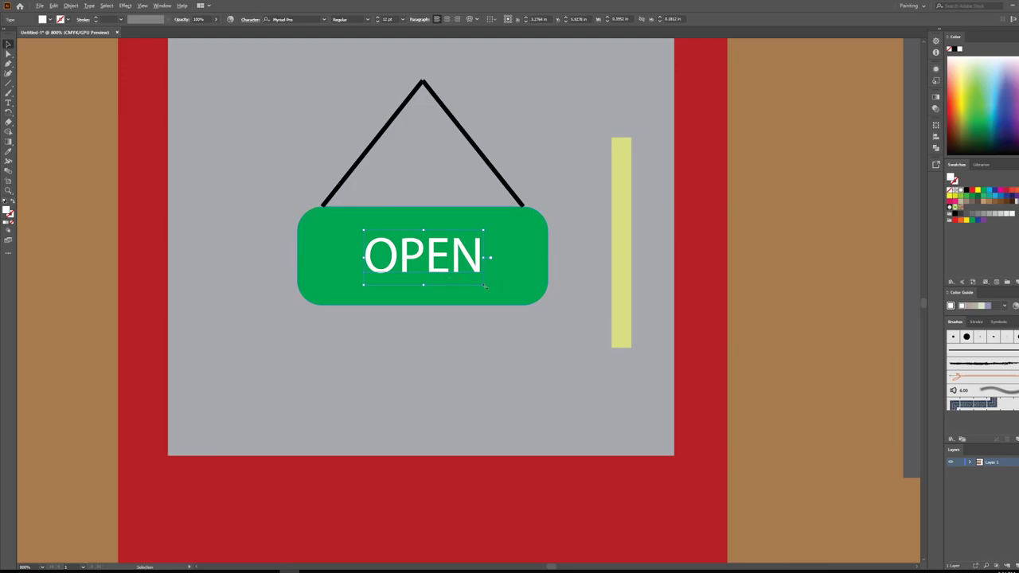
pyautogui.moveTo(485, 287); pyautogui.dragTo(527, 303)
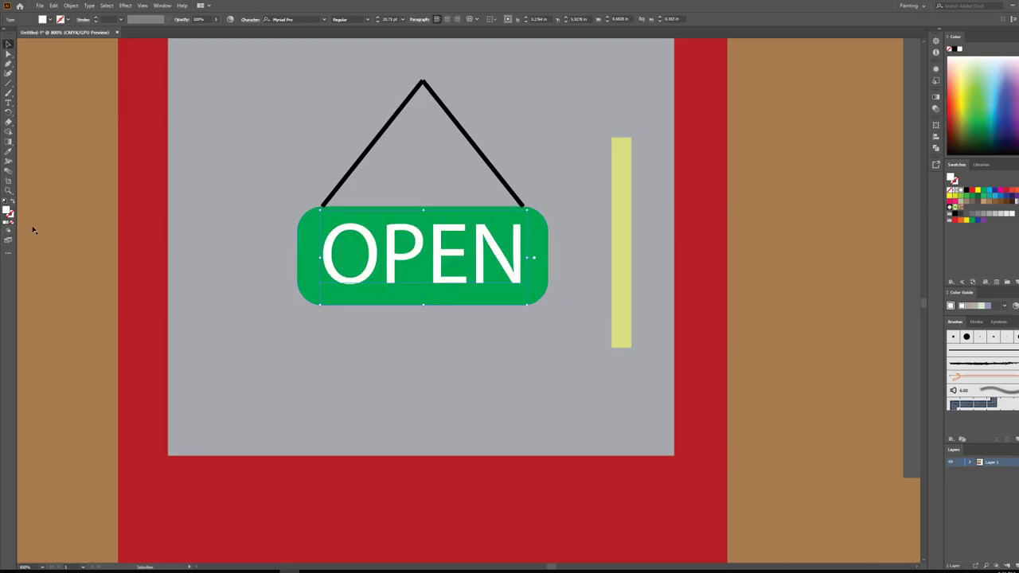
pyautogui.click(77, 222)
pyautogui.scroll(-5, 136, 228)
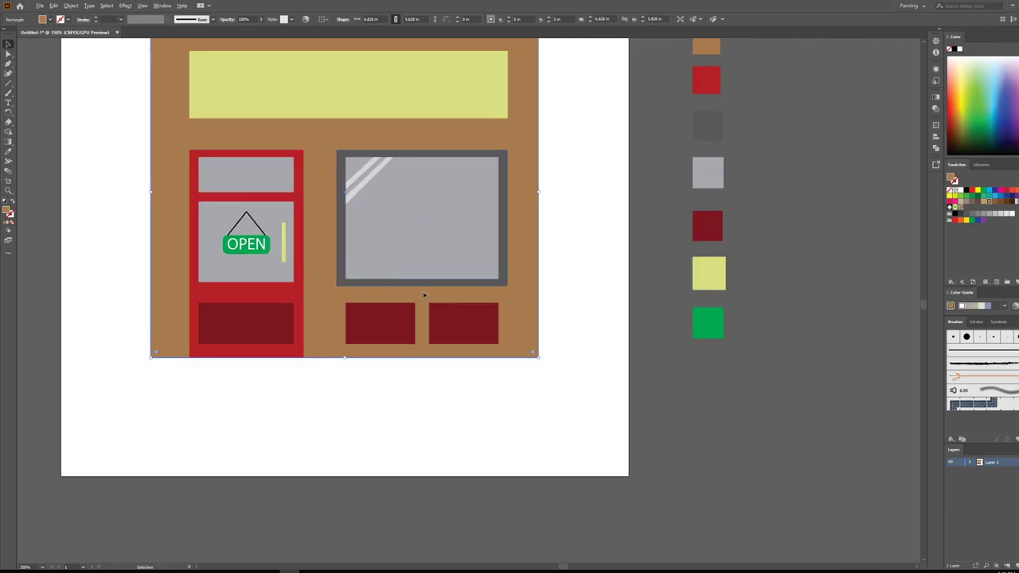
# - Recolour the dark grey swatch square beside the artboard to mid grey
pyautogui.scroll(3, 71, 241)
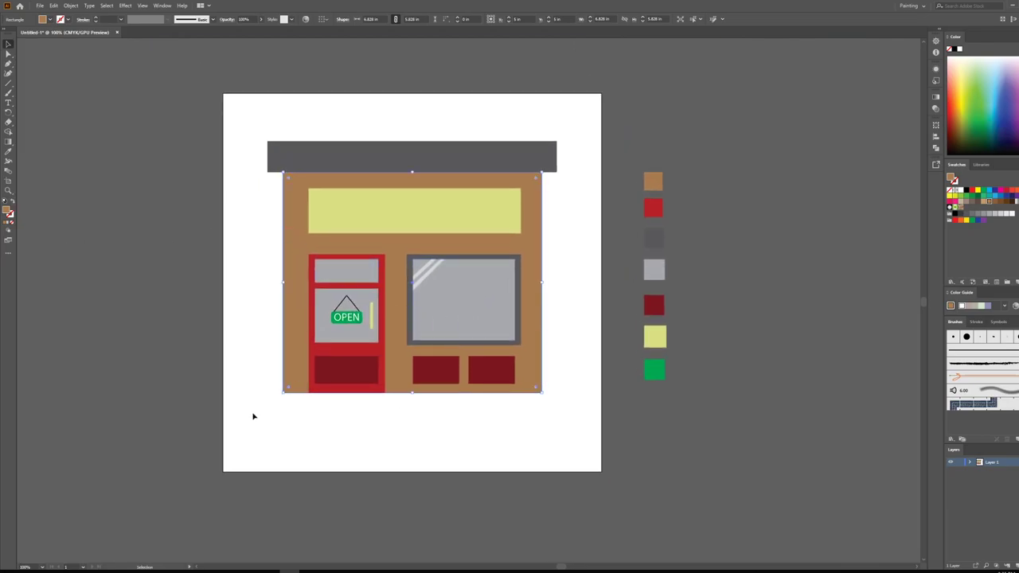
pyautogui.click(8, 82)
pyautogui.click(40, 80)
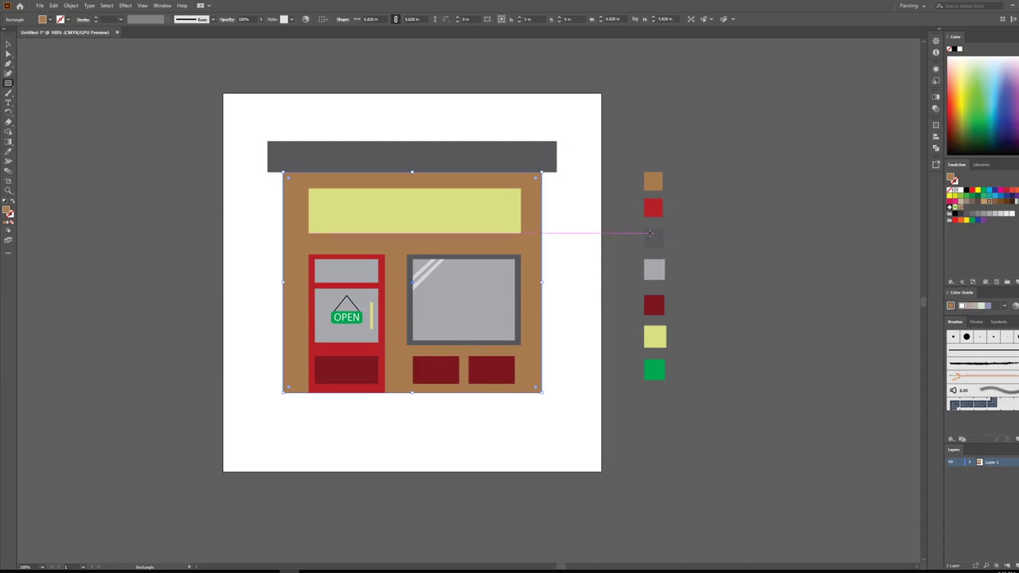
pyautogui.press('v')
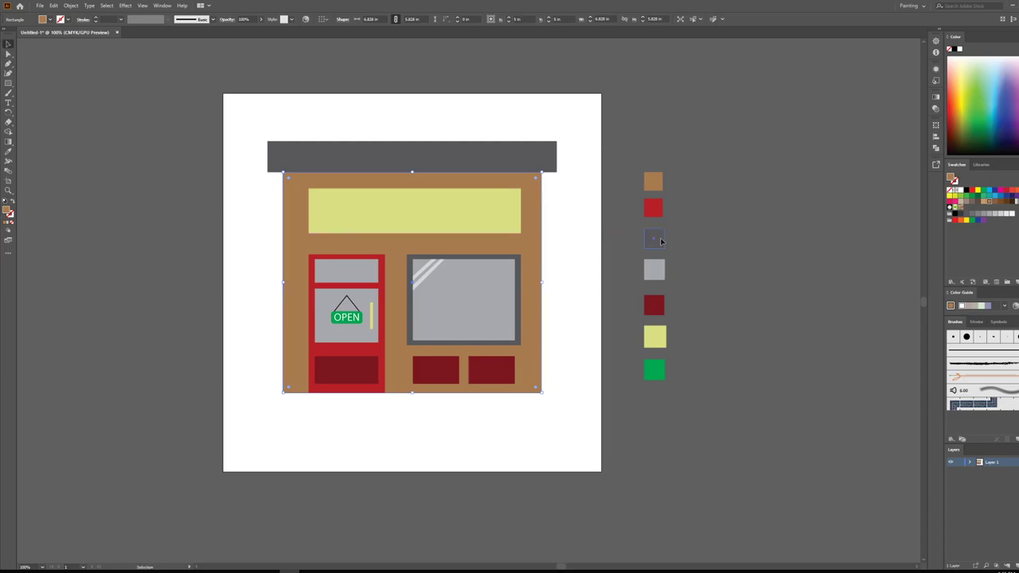
pyautogui.click(654, 238)
pyautogui.doubleClick(8, 212)
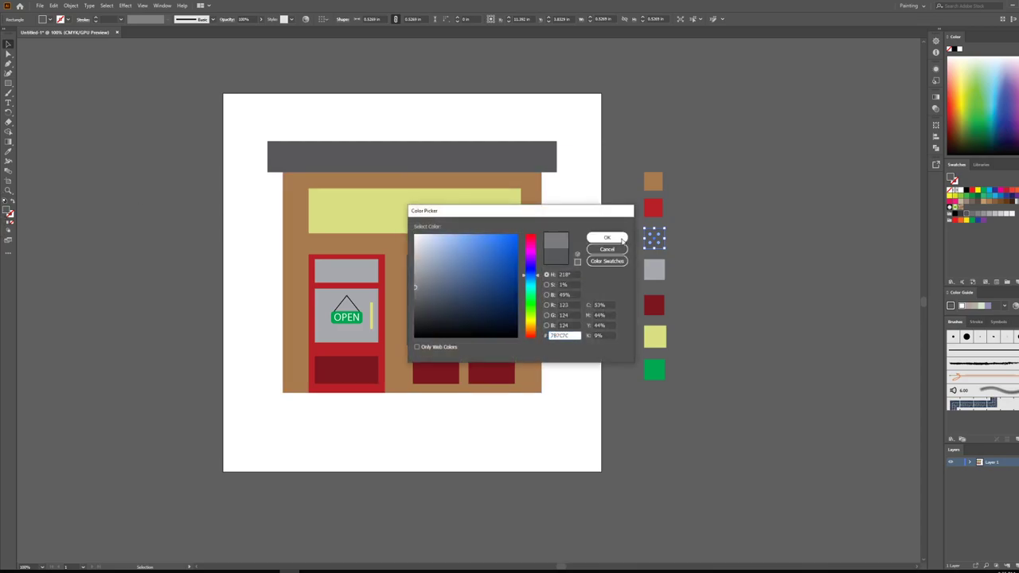
pyautogui.click(606, 237)
# - Draw a mid-grey sidewalk bar across the lower part of the artboard
pyautogui.click(9, 83)
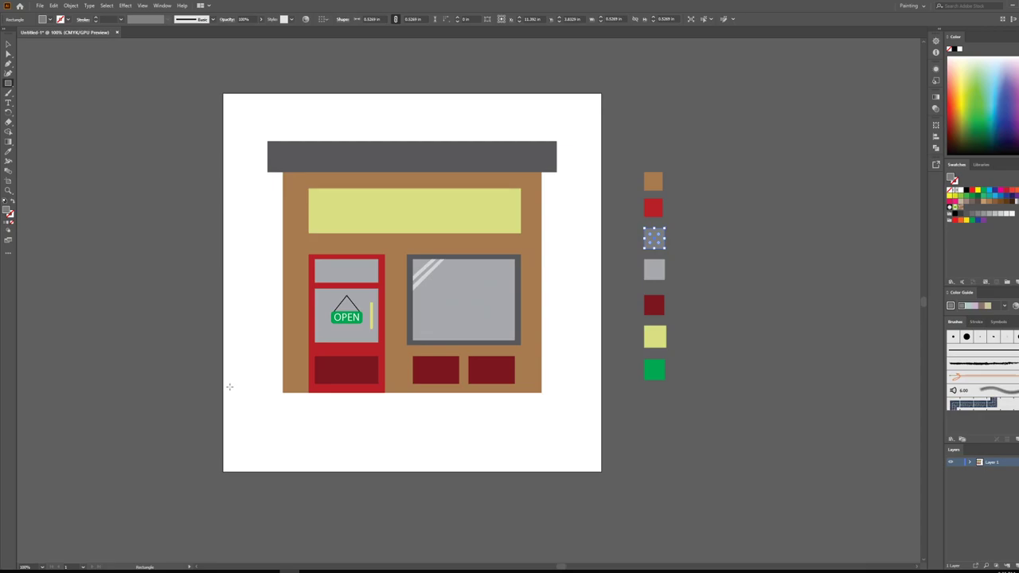
pyautogui.moveTo(223, 378); pyautogui.dragTo(600, 427)
pyautogui.click(8, 43)
pyautogui.click(264, 331)
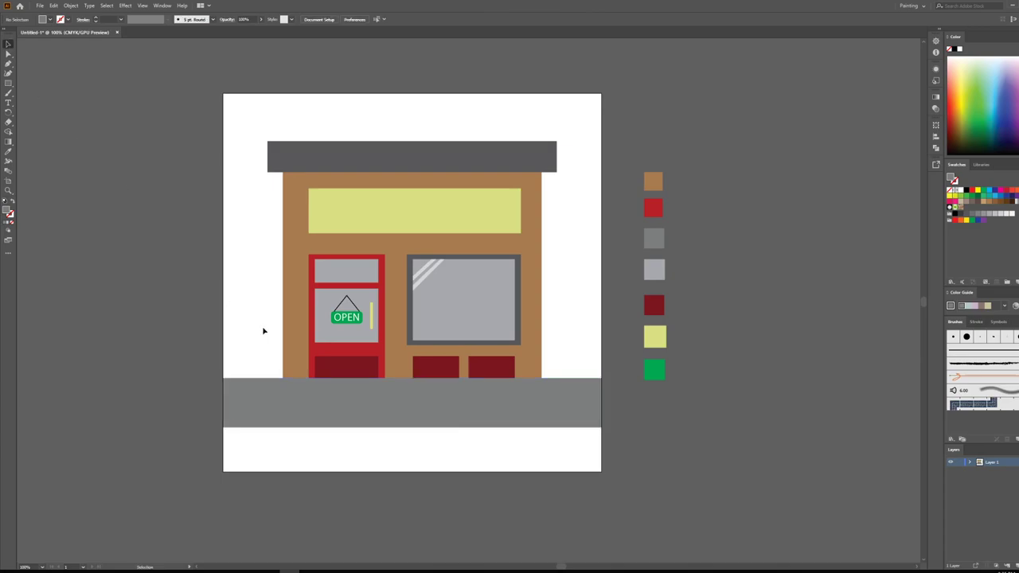
# - Send the sidewalk bar to the back, behind the shop's base
pyautogui.click(243, 406)
pyautogui.rightClick(261, 395)
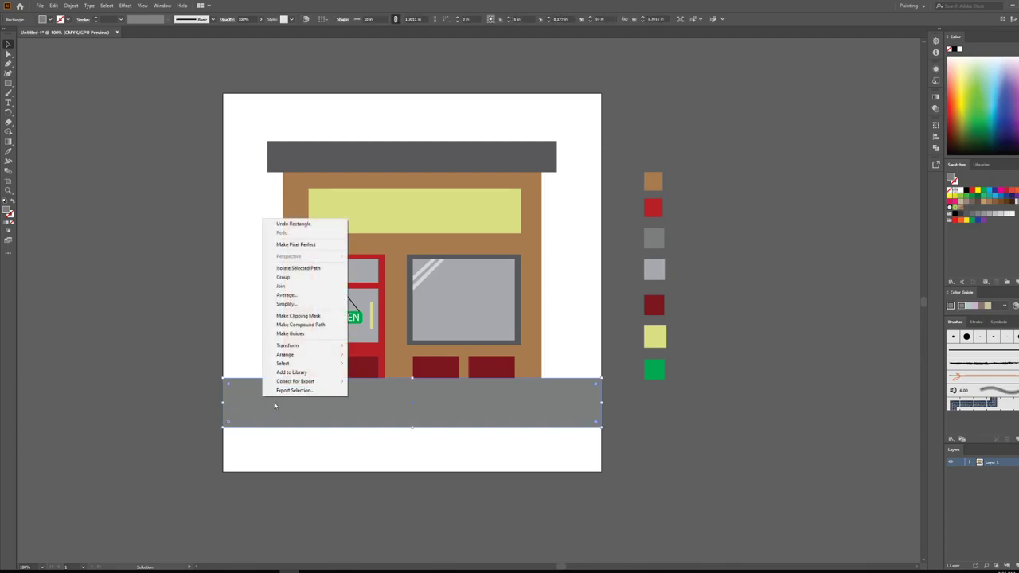
pyautogui.moveTo(310, 354)
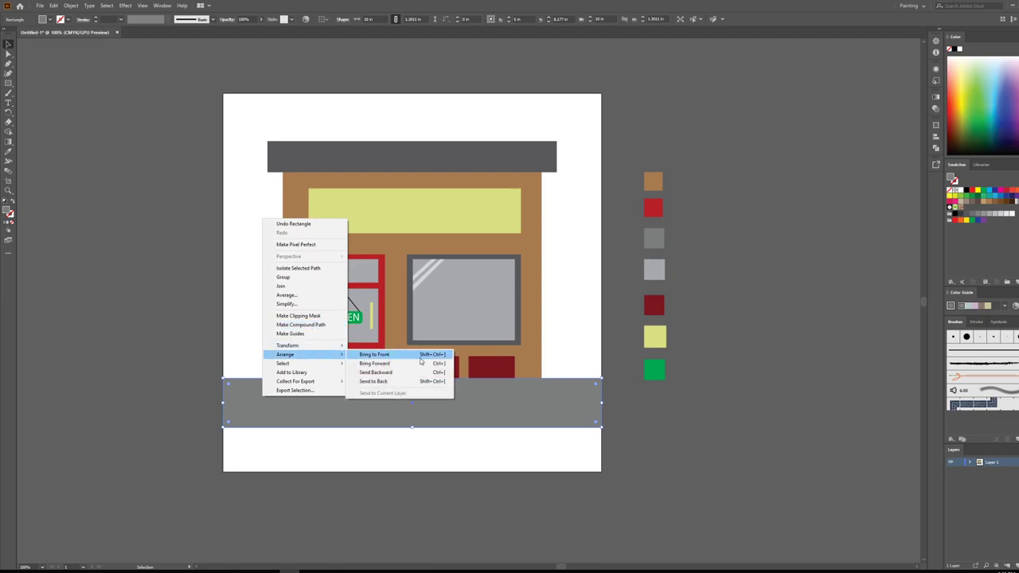
pyautogui.click(413, 382)
pyautogui.click(179, 361)
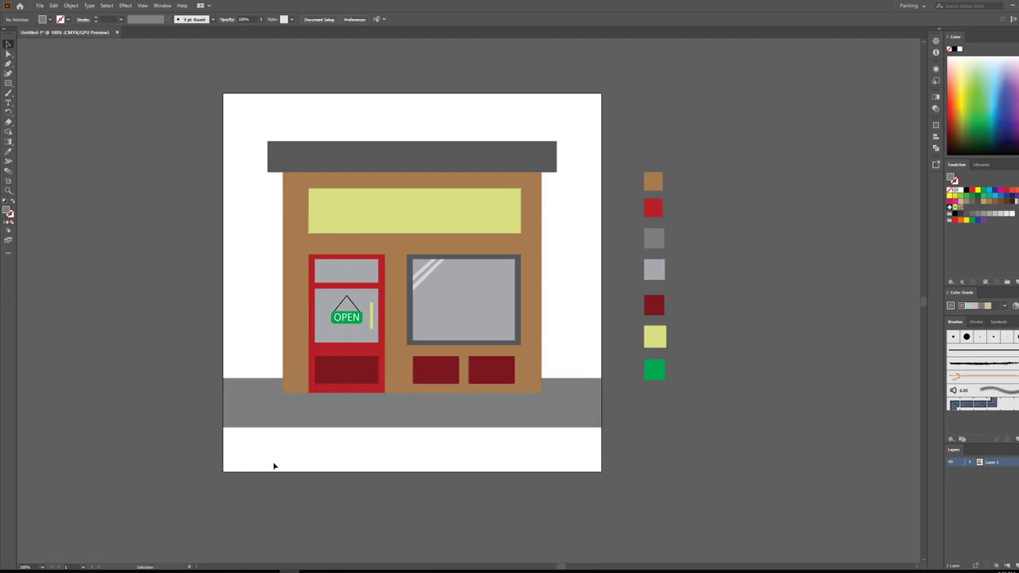
# - Draw a small grey swatch square below the green swatch, using the sidewalk's grey
pyautogui.click(238, 412)
pyautogui.press('m')
pyautogui.moveTo(644, 394); pyautogui.dragTo(668, 417)
pyautogui.click(7, 44)
pyautogui.click(96, 170)
# - Draw a dark grey street rectangle along the artboard bottom, using the roof bar's colour
pyautogui.click(329, 161)
pyautogui.press('m')
pyautogui.moveTo(223, 427); pyautogui.dragTo(601, 471)
pyautogui.click(10, 46)
pyautogui.click(272, 324)
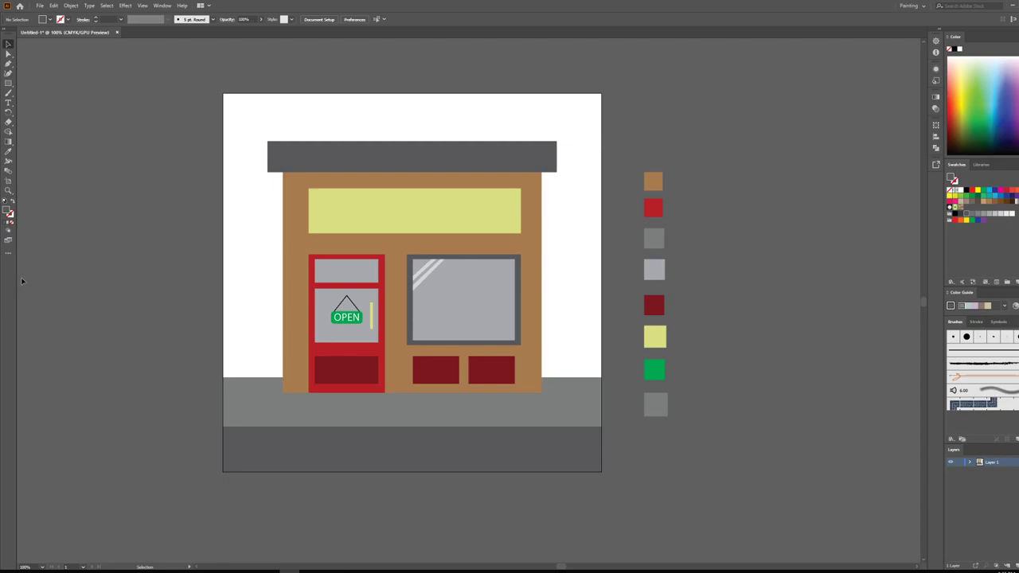
# - Draw a small cyan-blue swatch square above the brown swatch
pyautogui.click(10, 83)
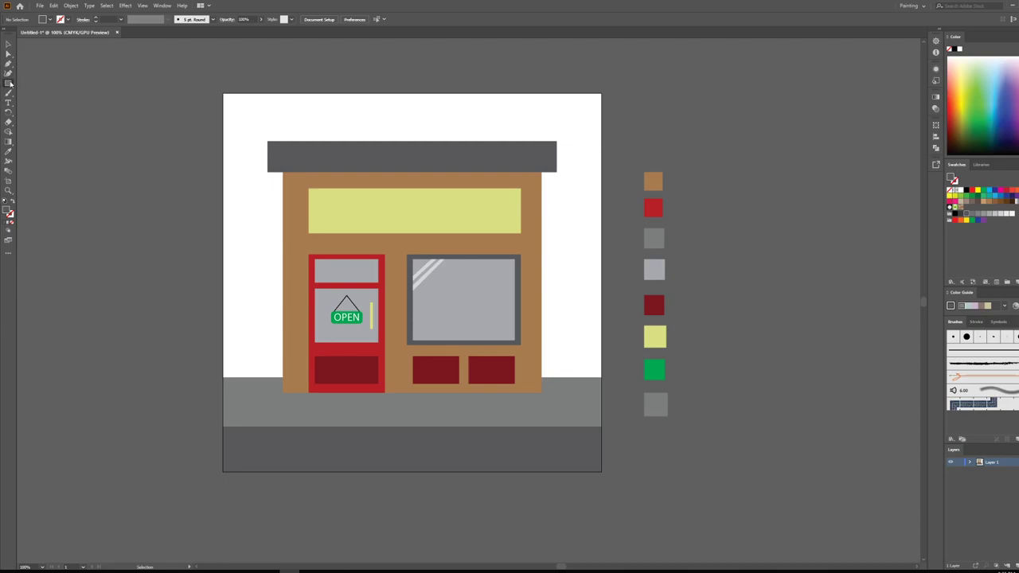
pyautogui.click(48, 23)
pyautogui.click(47, 34)
pyautogui.moveTo(647, 139); pyautogui.dragTo(667, 160)
# - Draw a blue sky rectangle over the upper artboard and send it behind the storefront
pyautogui.click(227, 92)
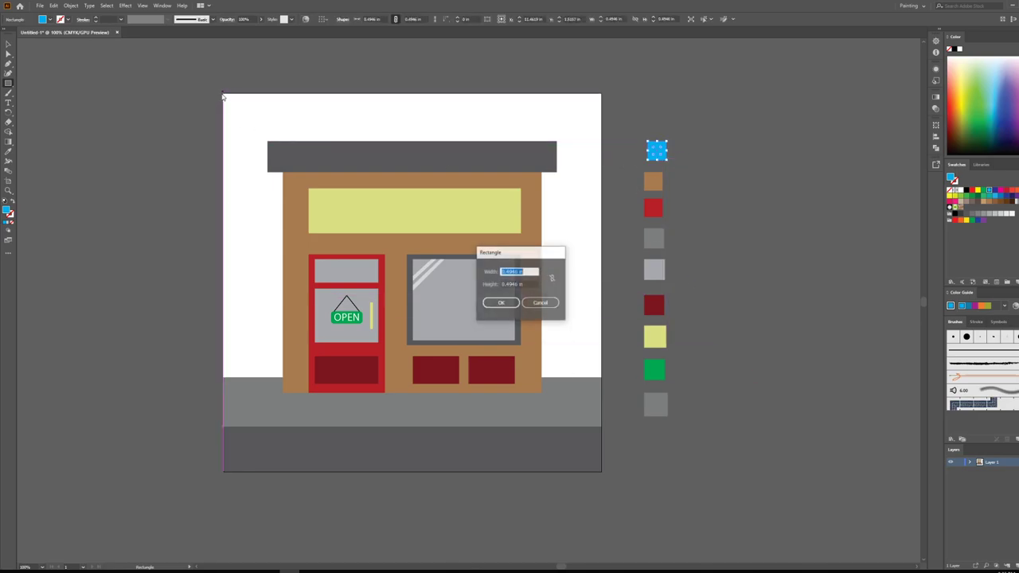
pyautogui.click(541, 303)
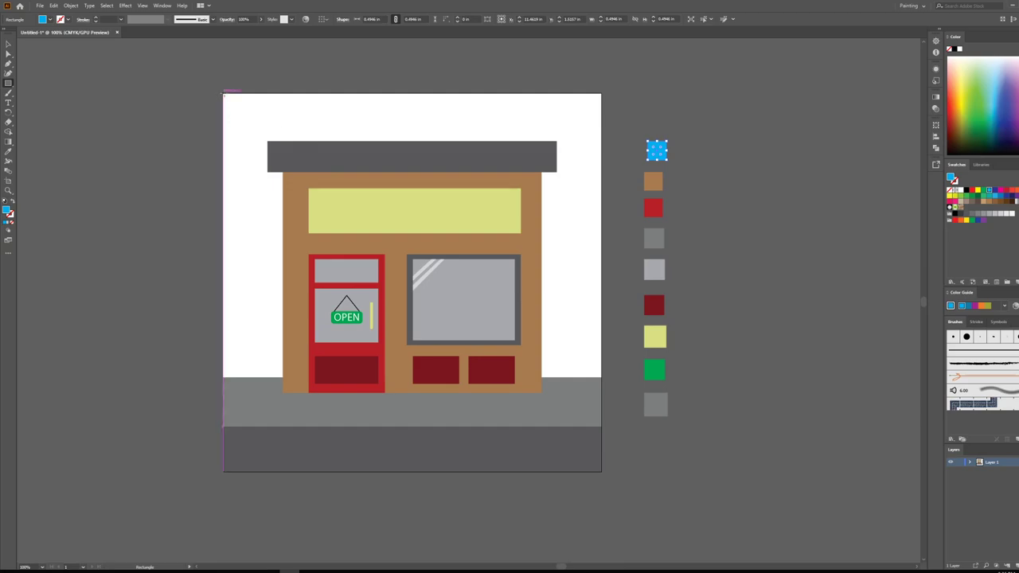
pyautogui.moveTo(223, 93); pyautogui.dragTo(600, 377)
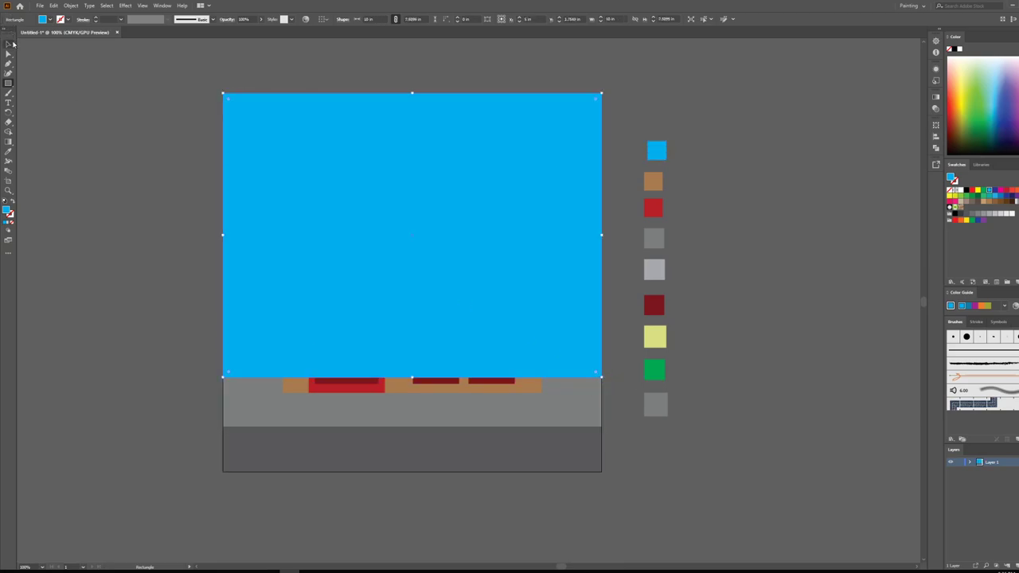
pyautogui.click(8, 44)
pyautogui.click(829, 236)
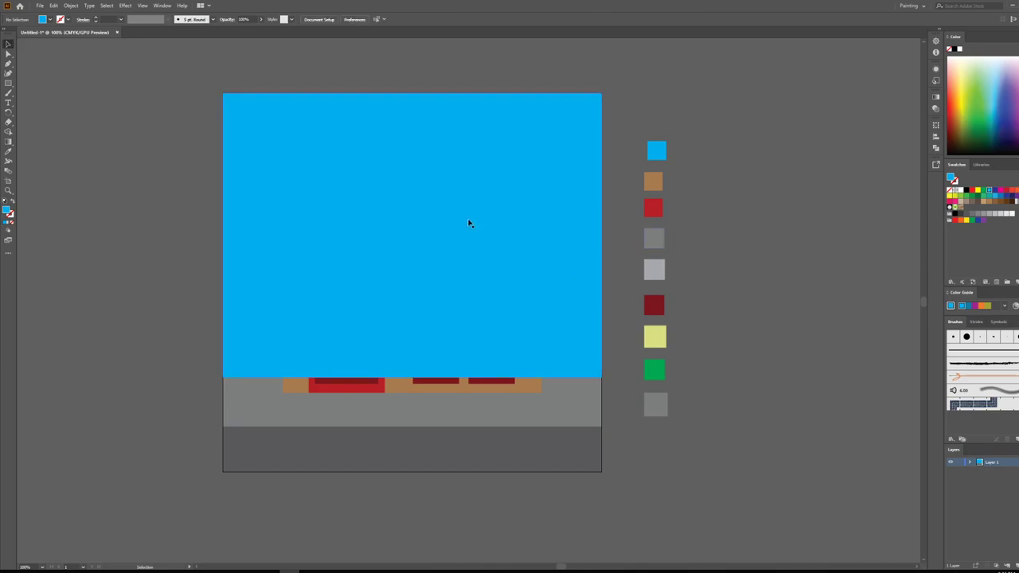
pyautogui.rightClick(277, 206)
pyautogui.moveTo(334, 341)
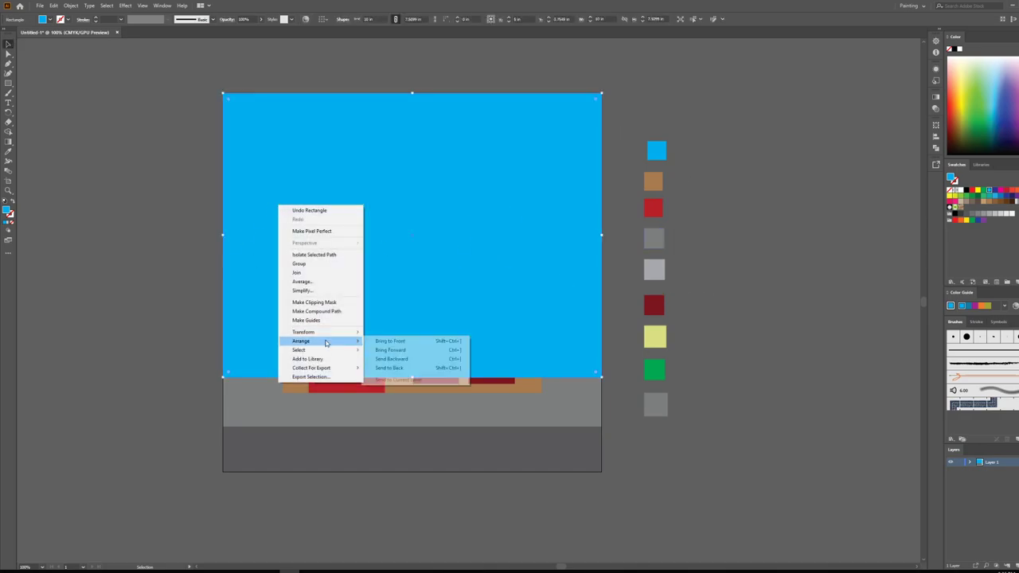
pyautogui.click(398, 375)
pyautogui.click(97, 222)
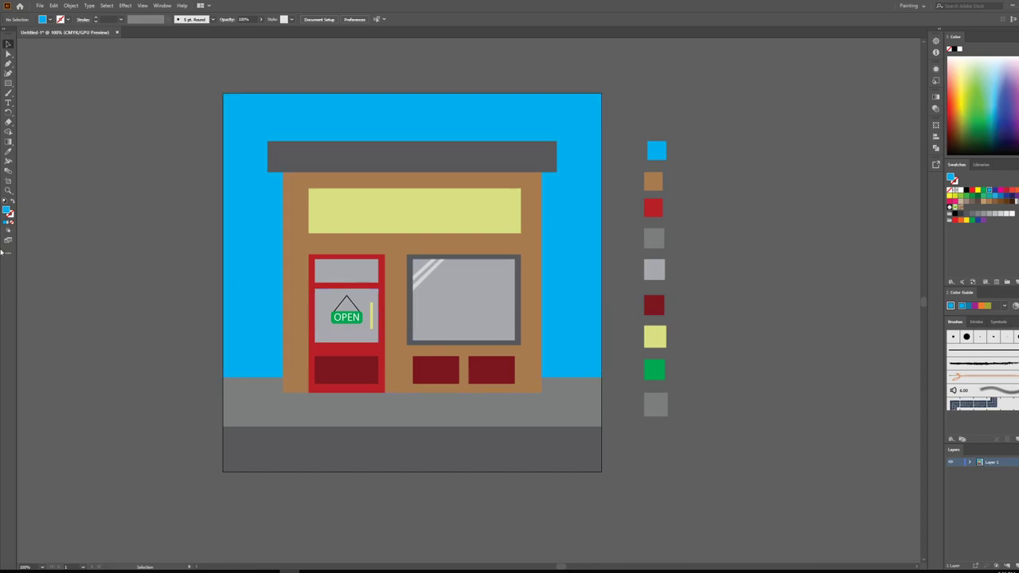
# - Switch to the Pen tool with a green fill
pyautogui.click(8, 62)
pyautogui.click(50, 19)
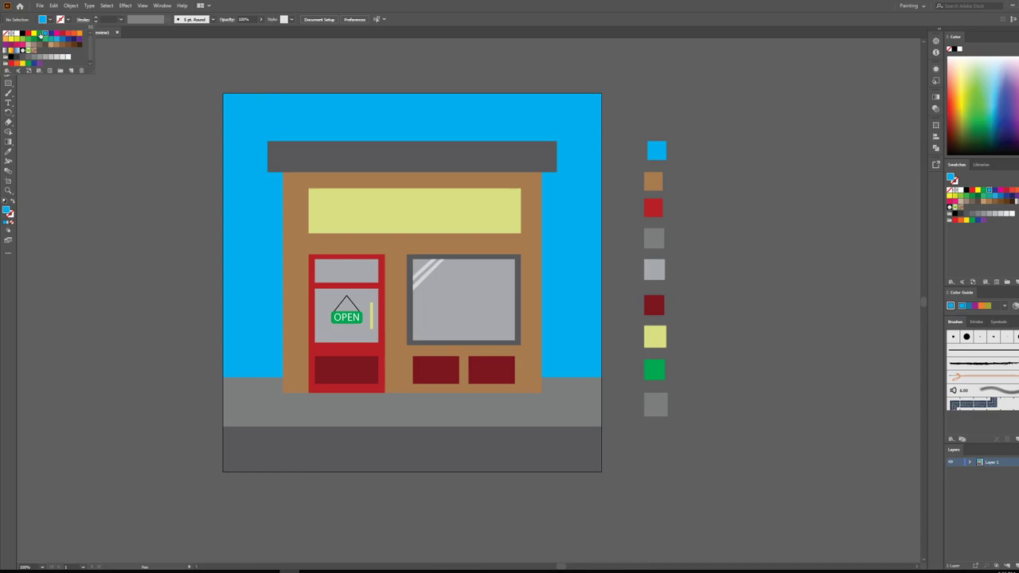
pyautogui.click(40, 34)
pyautogui.press('Escape')
# - Draw a closed shape of three rolling green hills spanning the artboard down to its bottom corners
pyautogui.click(223, 283)
pyautogui.click(277, 256)
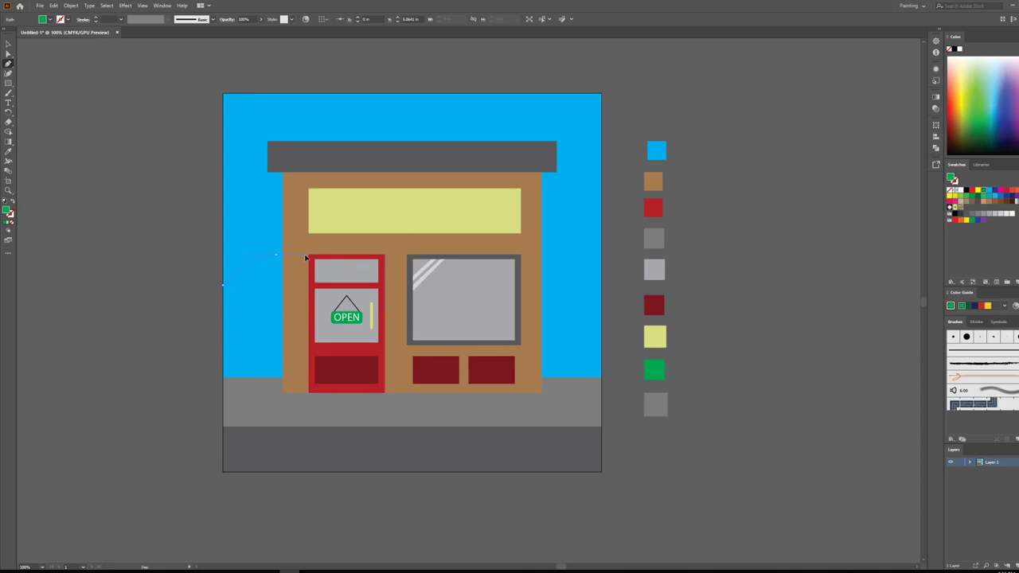
pyautogui.moveTo(305, 256); pyautogui.dragTo(306, 257)
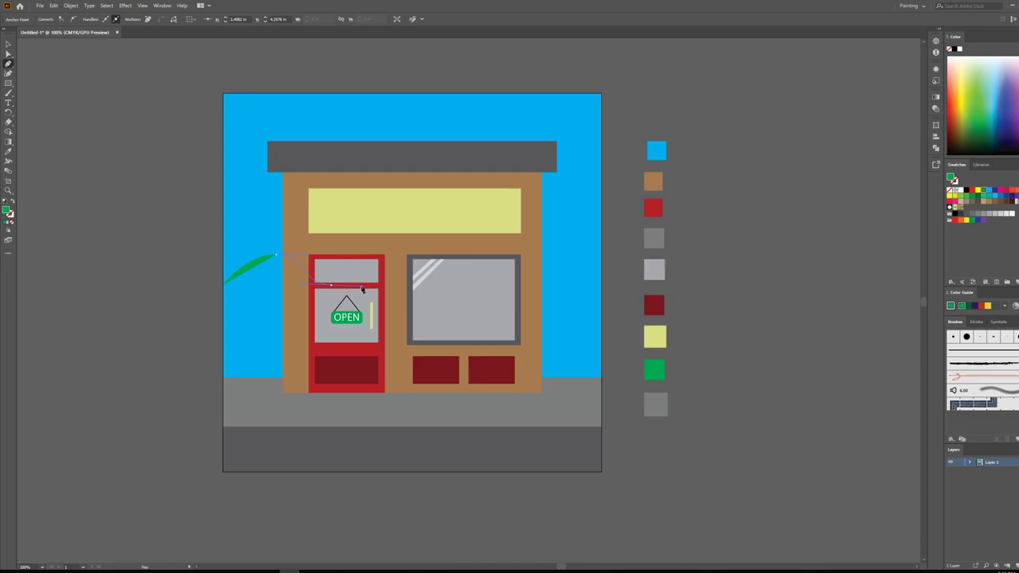
pyautogui.click(323, 284)
pyautogui.moveTo(398, 256); pyautogui.dragTo(490, 283)
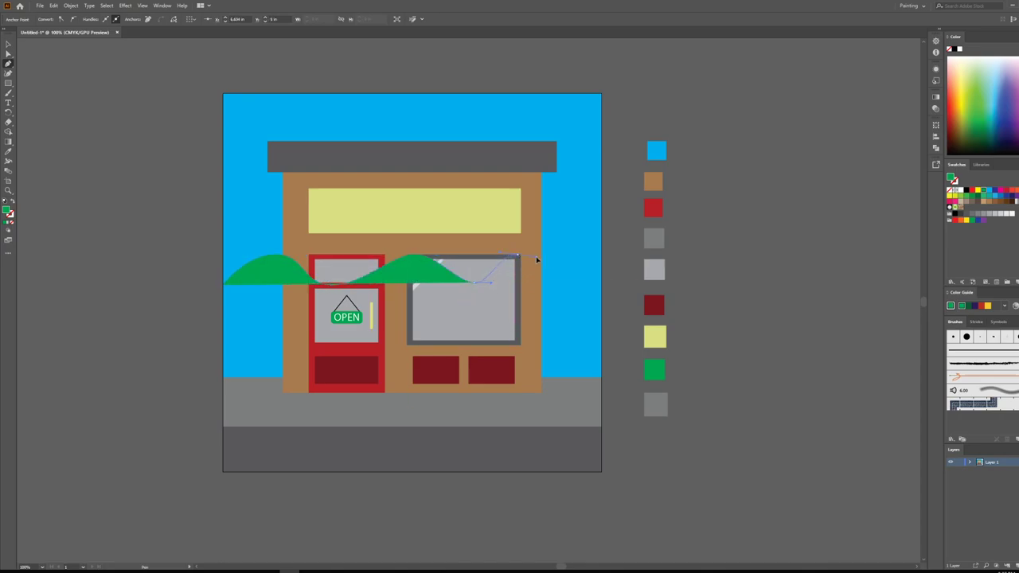
pyautogui.moveTo(537, 260); pyautogui.dragTo(621, 252)
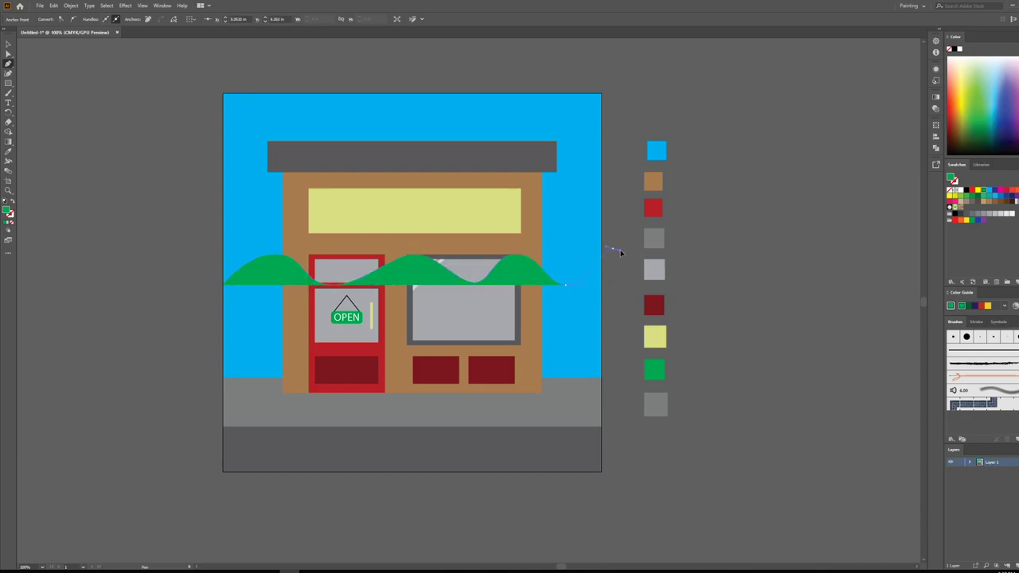
pyautogui.click(601, 426)
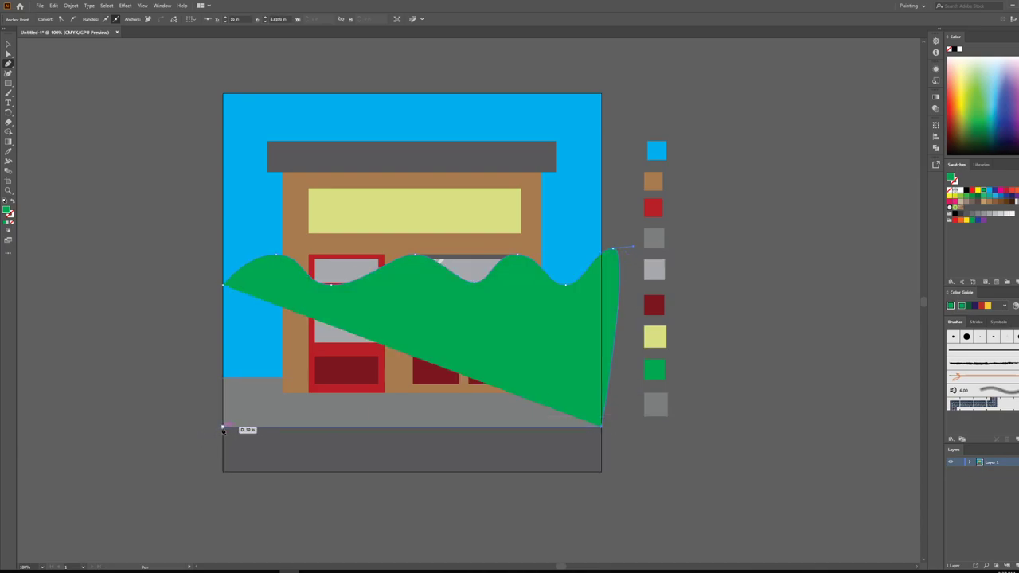
pyautogui.click(223, 427)
pyautogui.click(223, 285)
pyautogui.press('v')
pyautogui.click(47, 100)
# - Send the hills to the back, then bring them forward one level in front of the sky
pyautogui.rightClick(308, 313)
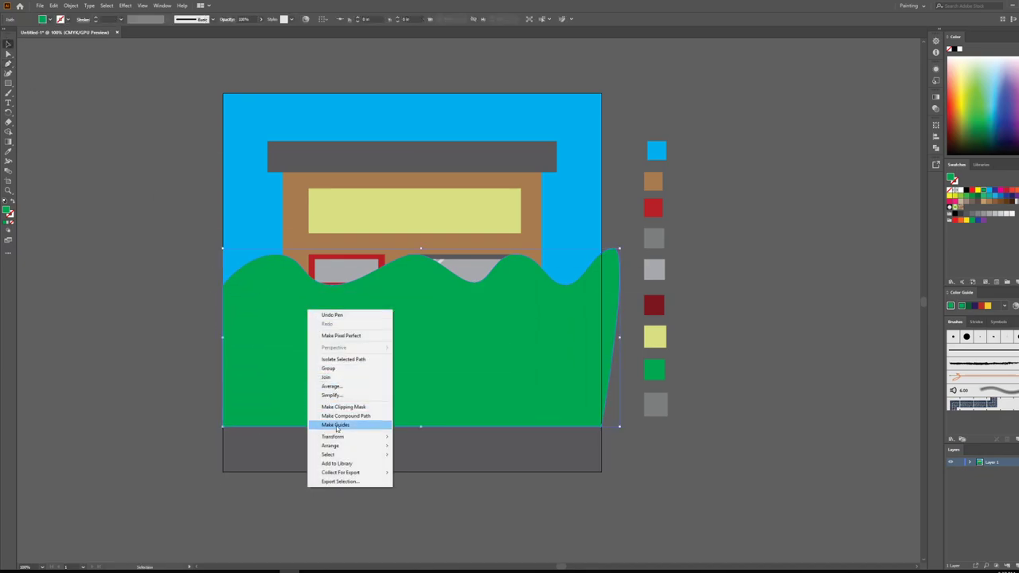
pyautogui.moveTo(351, 447)
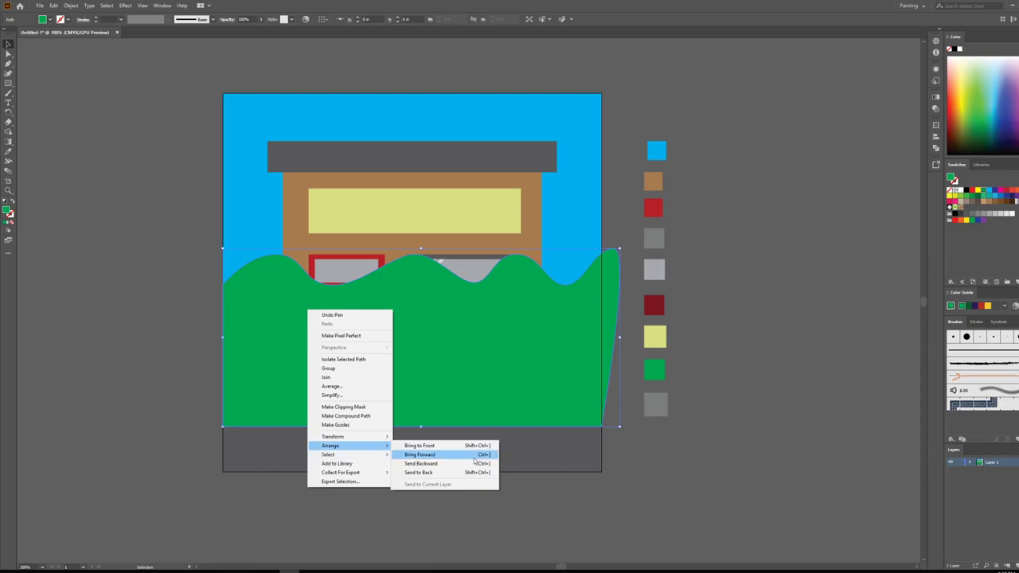
pyautogui.click(438, 472)
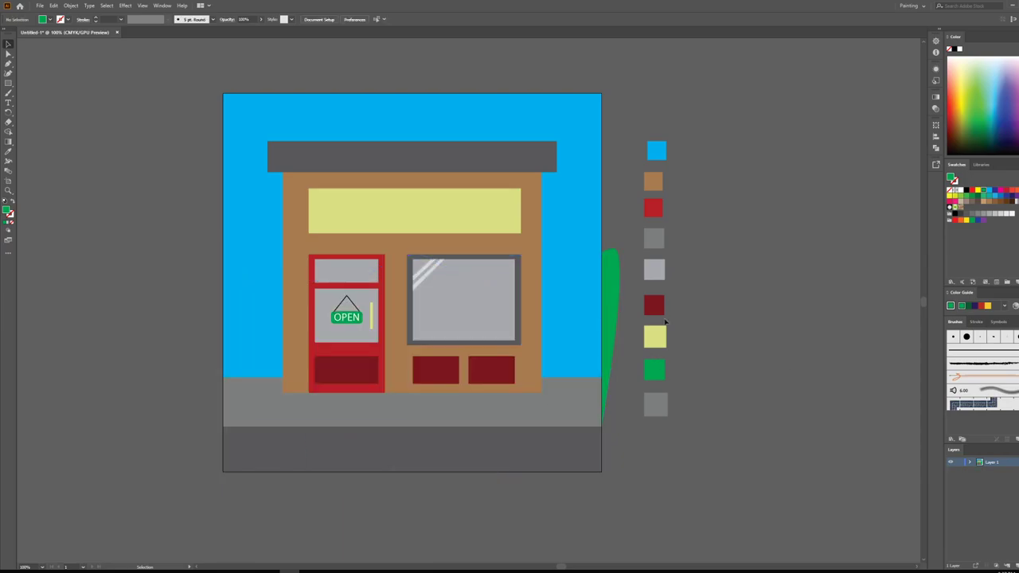
pyautogui.rightClick(612, 291)
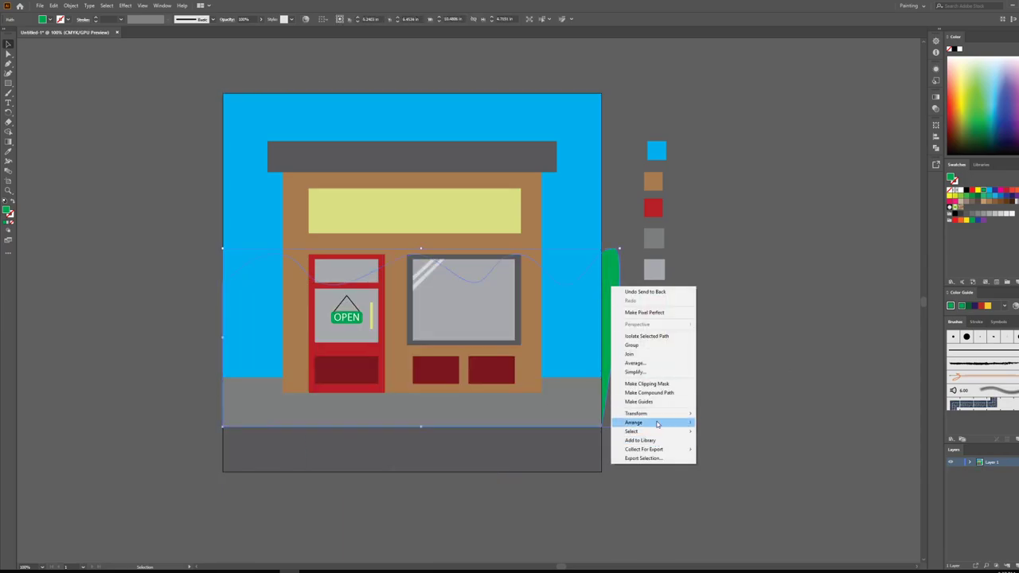
pyautogui.moveTo(662, 424)
pyautogui.click(726, 430)
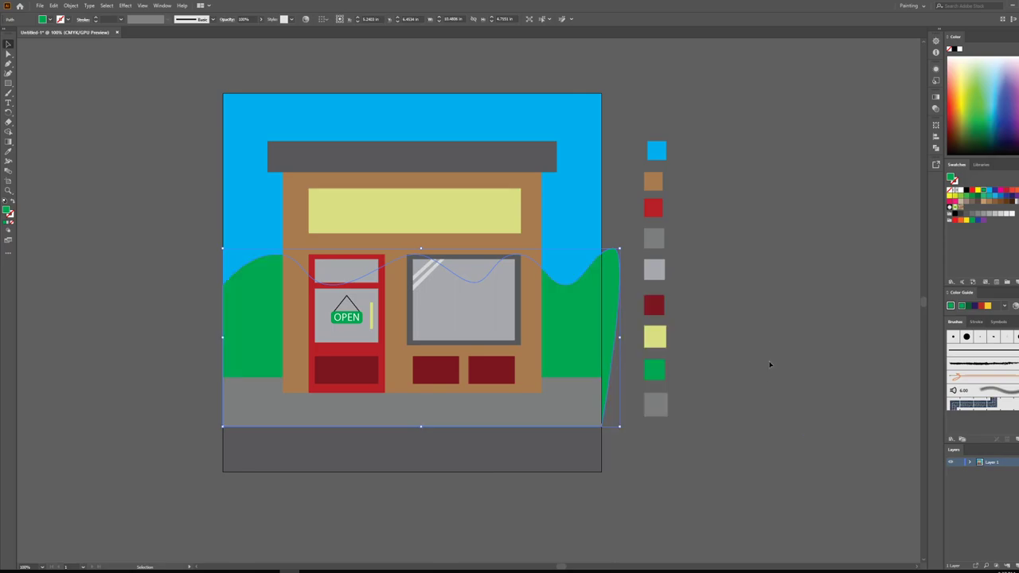
pyautogui.click(780, 330)
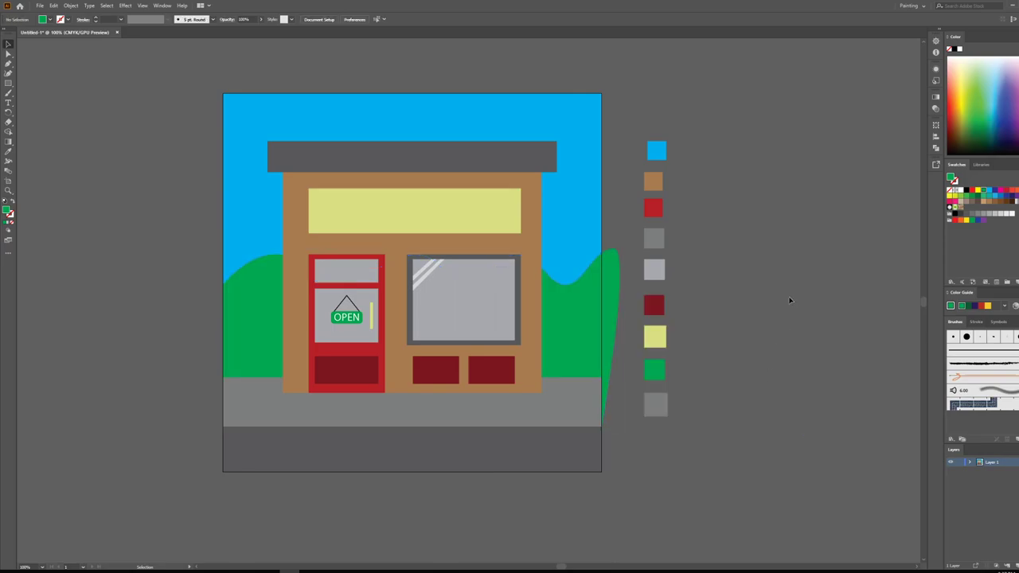